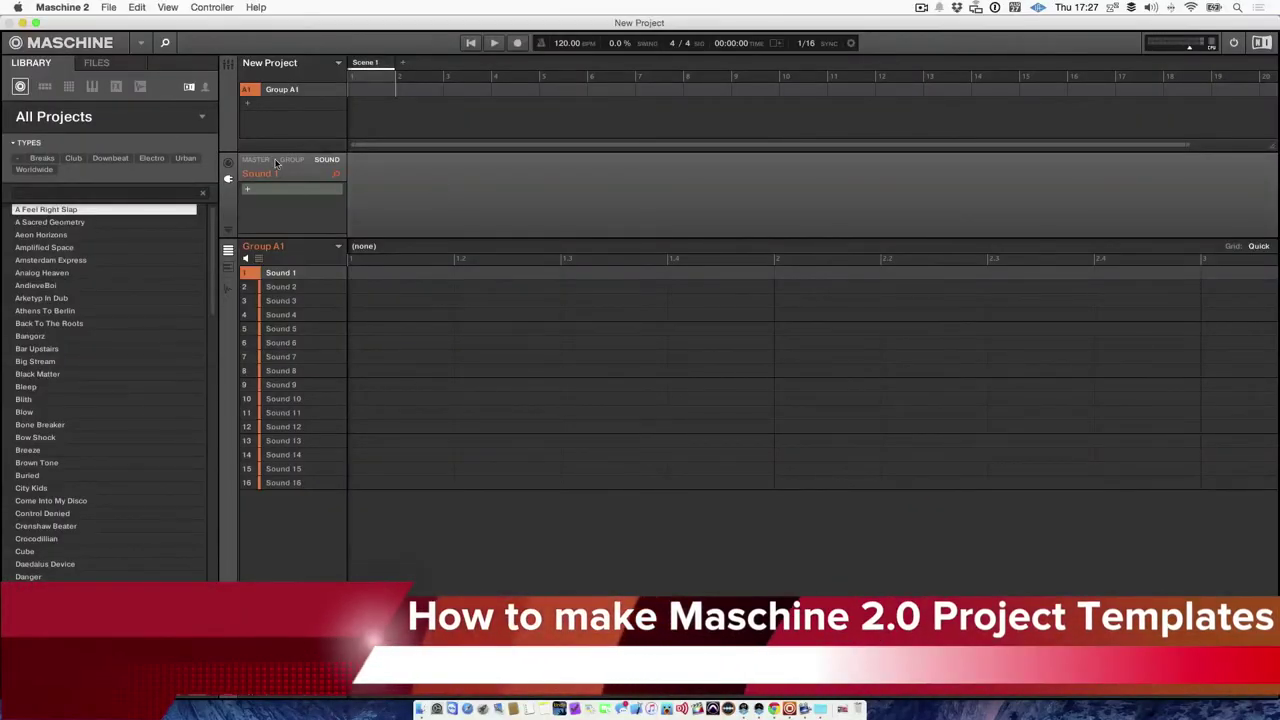
Browse the library's groups to the Prospect Haze collection, filtered to Kits > Urban Kit.
{"action": "left_click", "coordinate": [43, 87]}
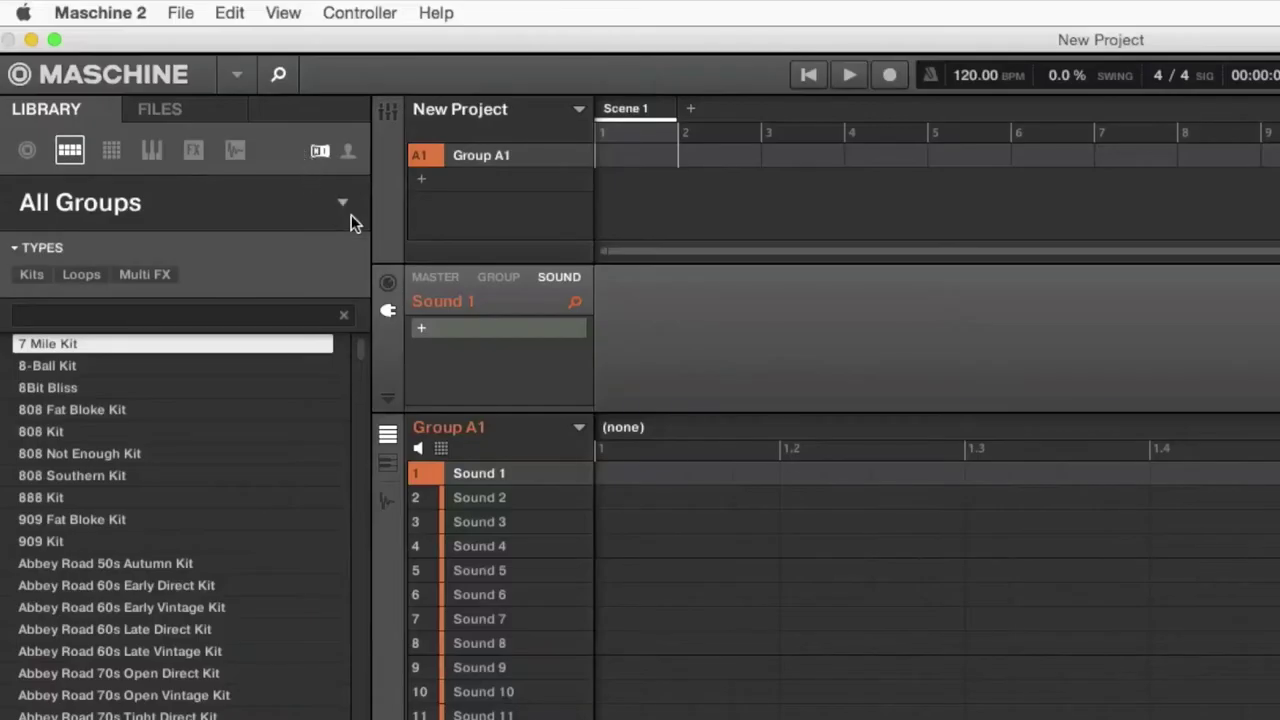
{"action": "left_click", "coordinate": [343, 203]}
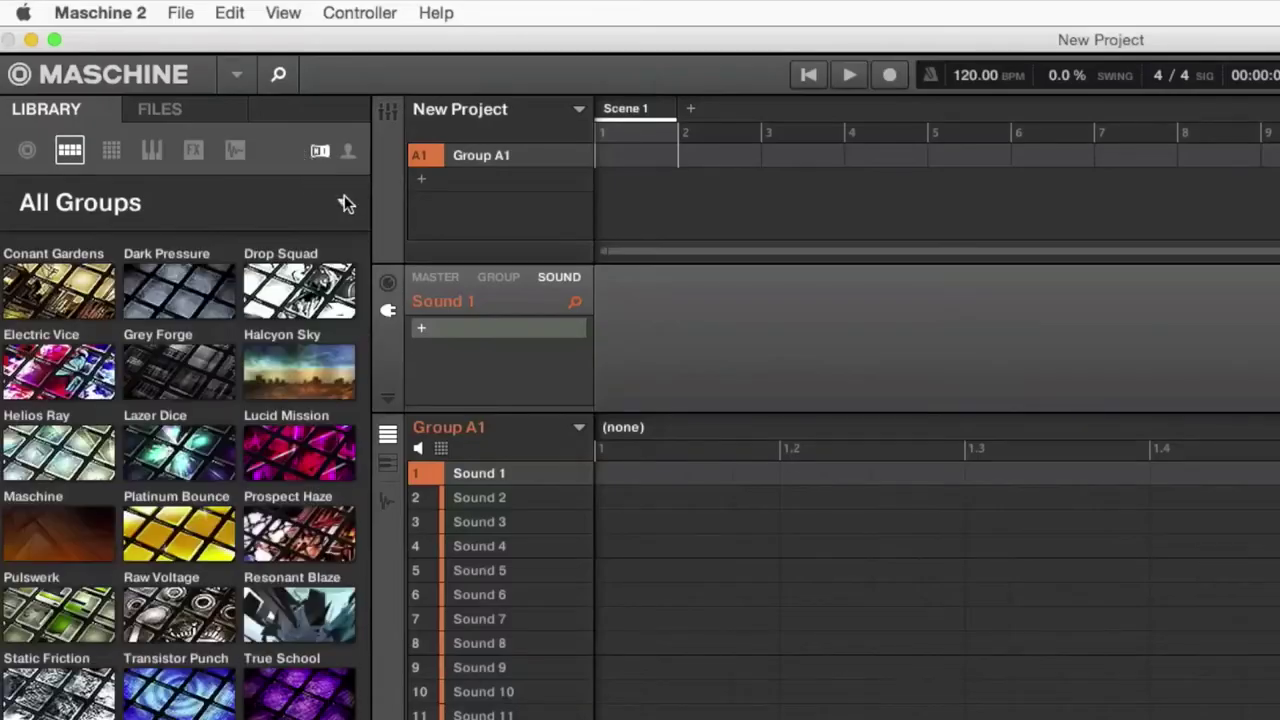
{"action": "left_click", "coordinate": [295, 531]}
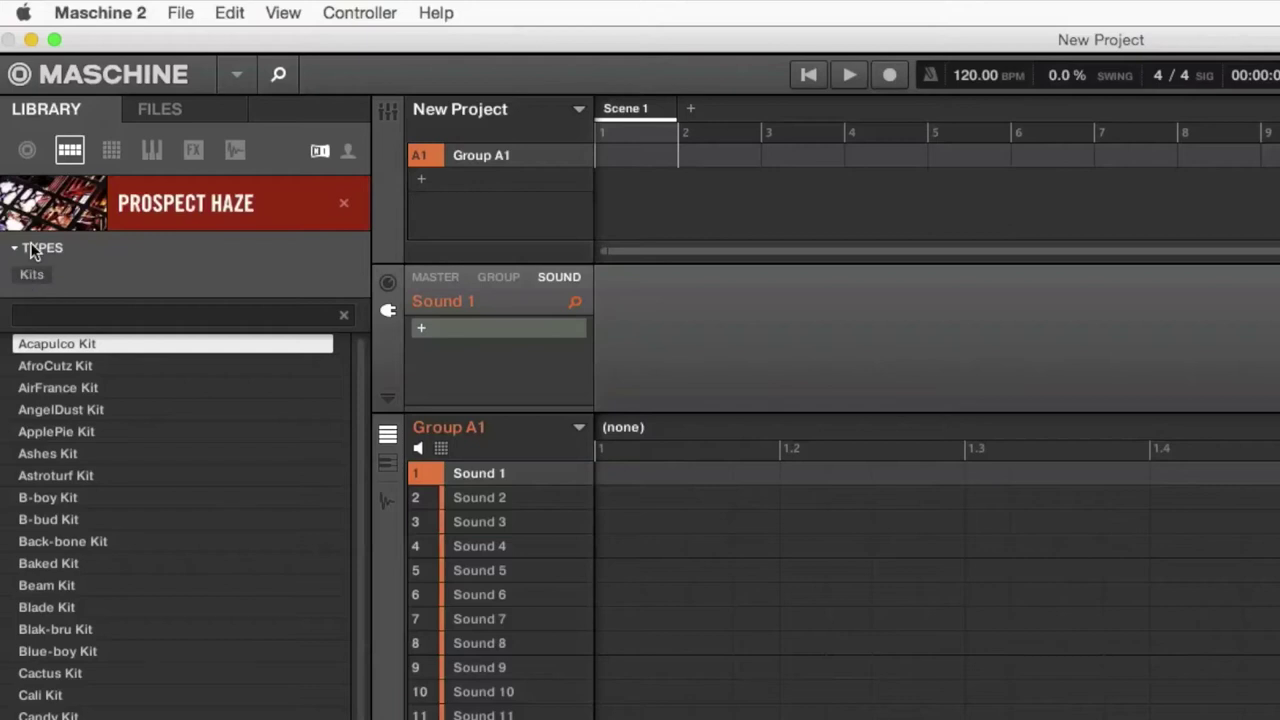
{"action": "left_click", "coordinate": [32, 275]}
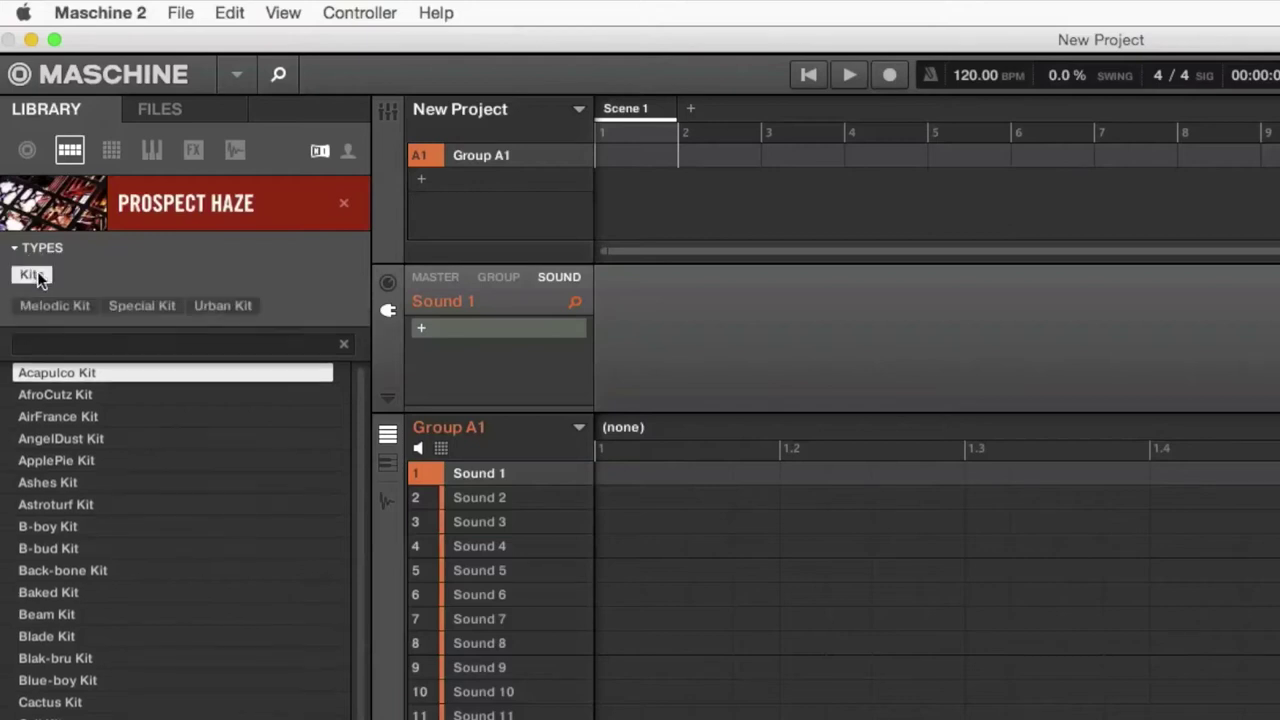
{"action": "left_click", "coordinate": [222, 306]}
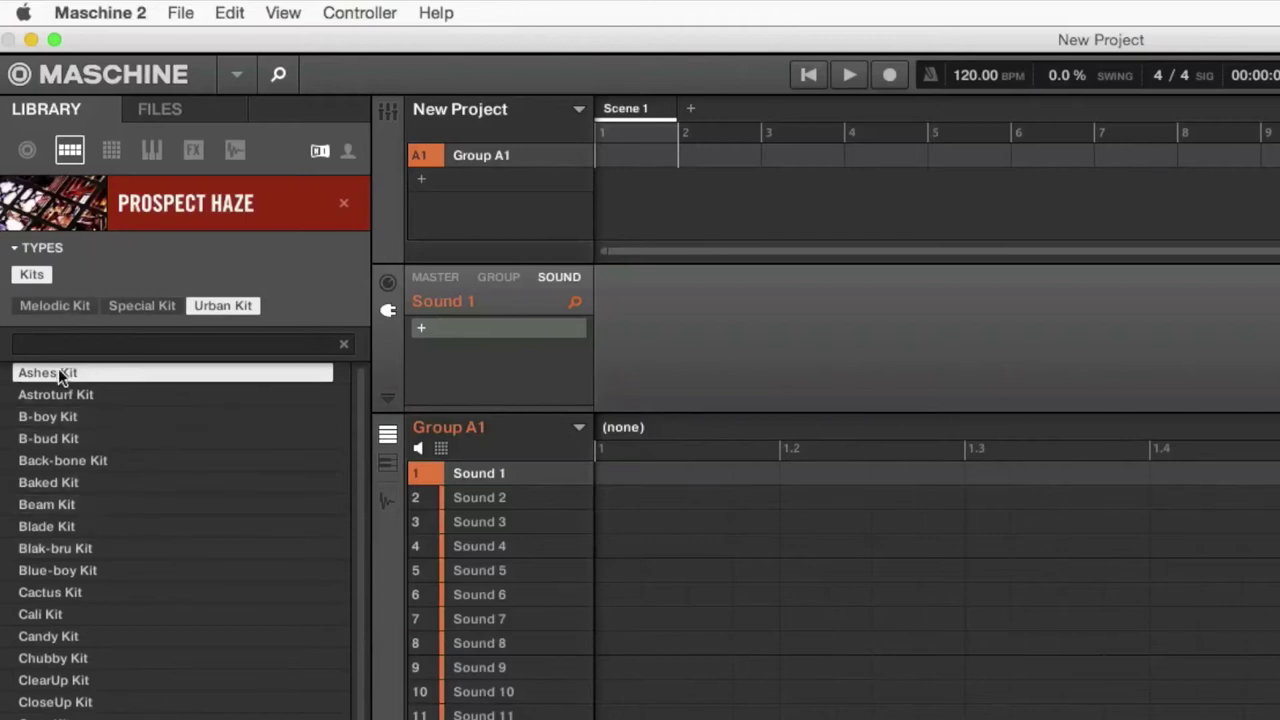
Load Cali Kit into group A1 and audition its pad sounds, down to the bass.
{"action": "left_click", "coordinate": [64, 616]}
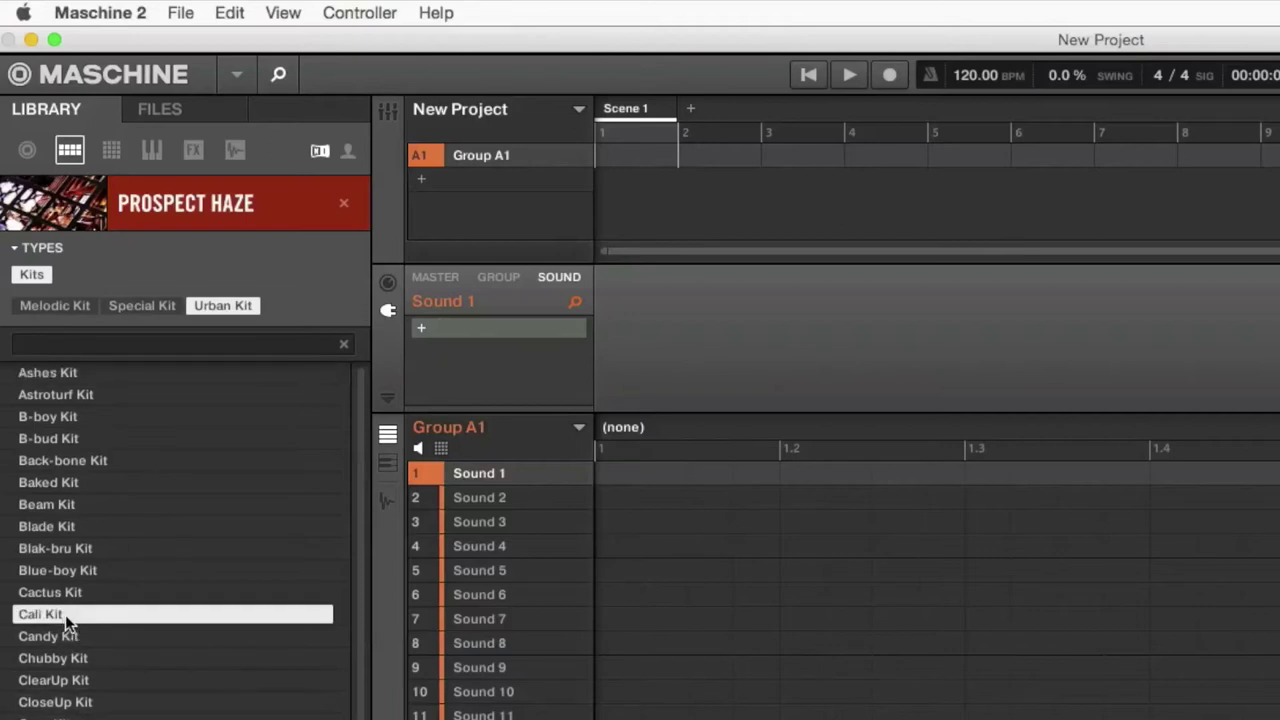
{"action": "left_click", "coordinate": [471, 497]}
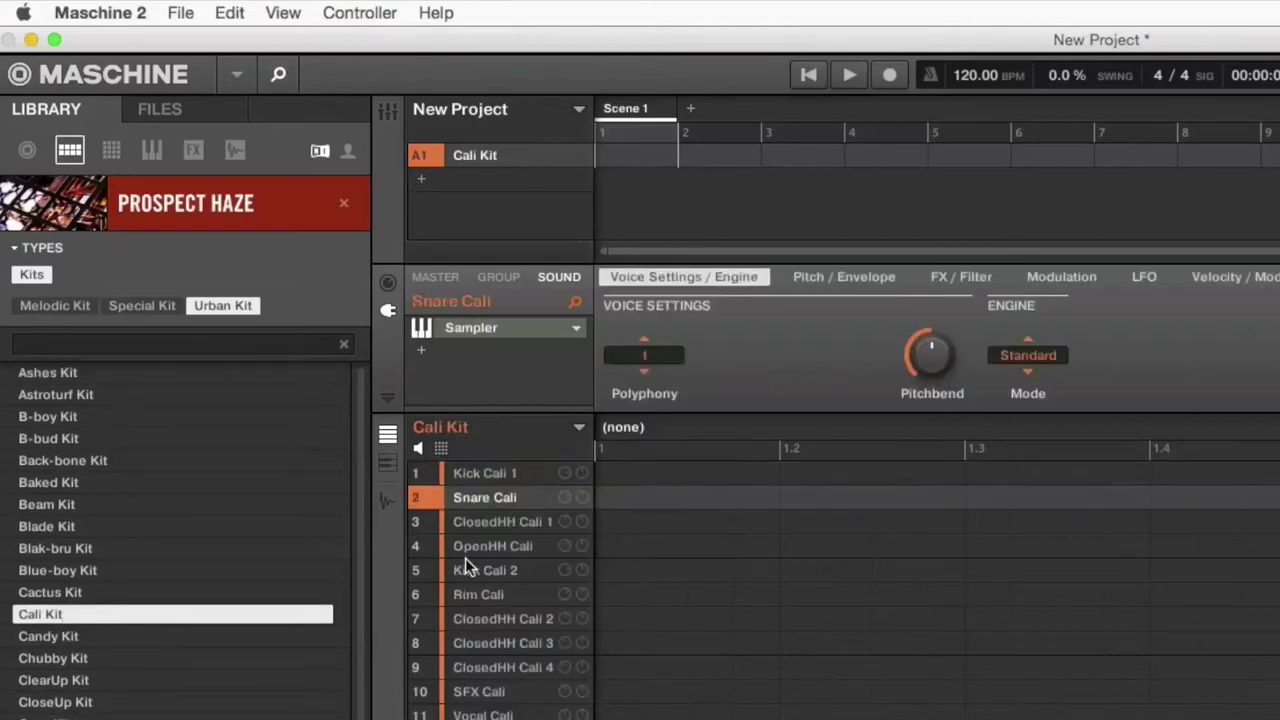
{"action": "left_click", "coordinate": [462, 570]}
{"action": "left_click", "coordinate": [456, 594]}
{"action": "left_click", "coordinate": [453, 618]}
{"action": "left_click", "coordinate": [450, 643]}
{"action": "left_click", "coordinate": [456, 714]}
{"action": "left_click", "coordinate": [456, 718]}
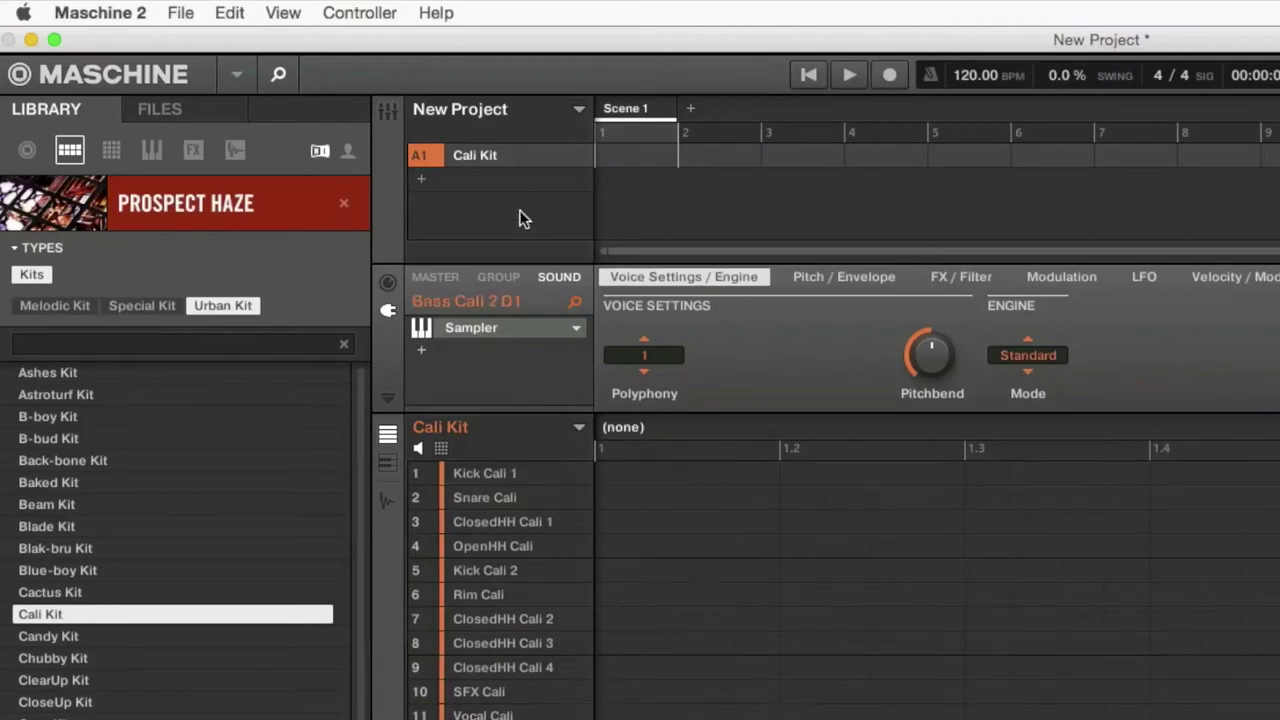
Add group B1, load the melodic Xtra-Rhds Kit into it, and audition its chord pads.
{"action": "left_click", "coordinate": [421, 180]}
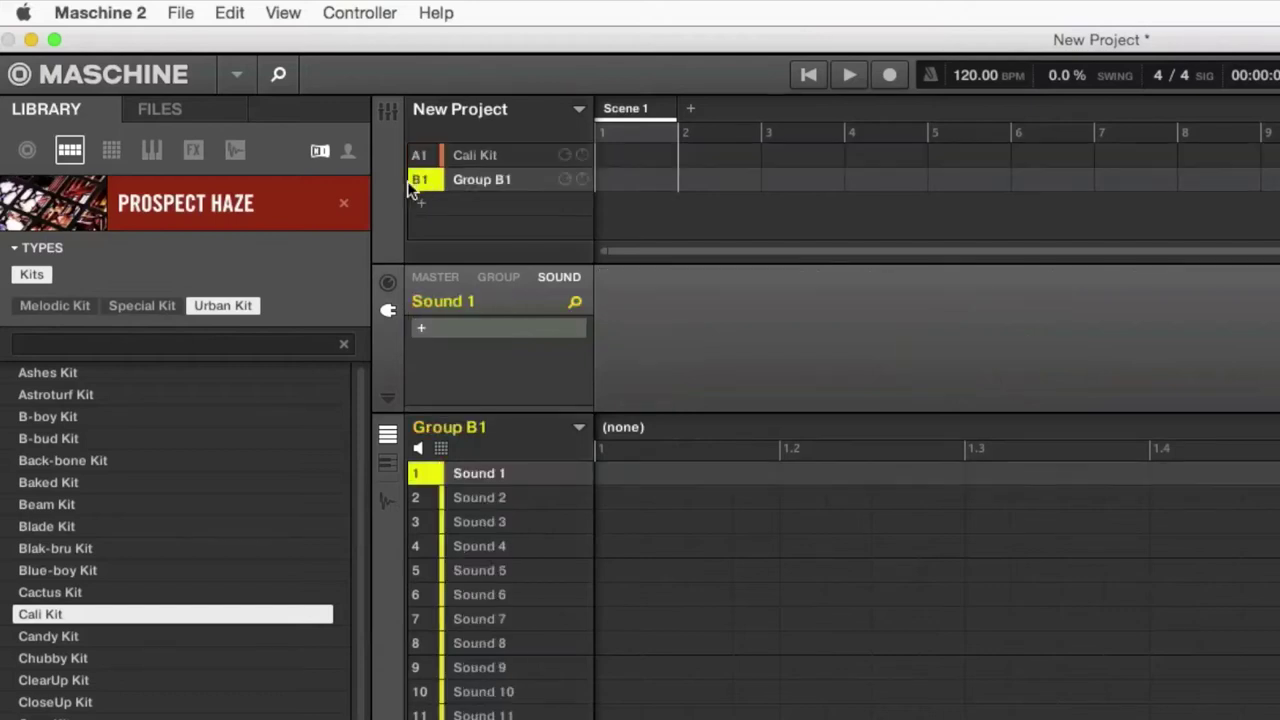
{"action": "left_click", "coordinate": [63, 307]}
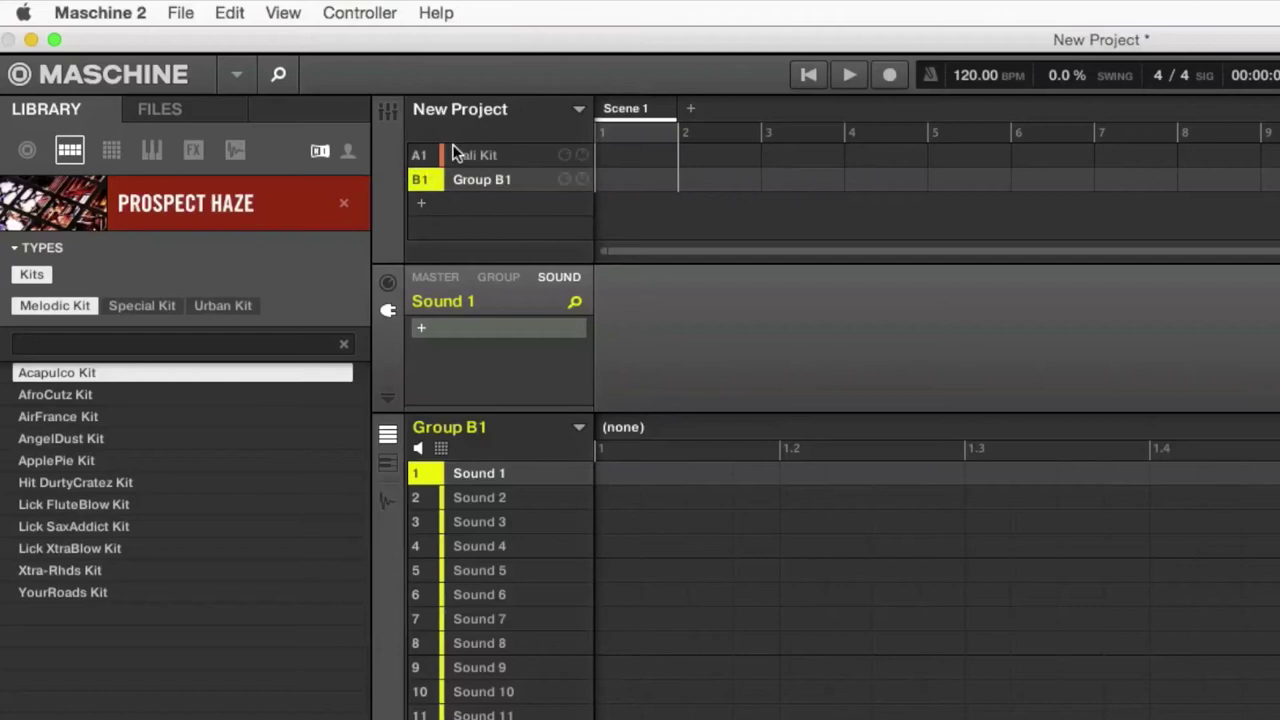
{"action": "left_click", "coordinate": [70, 568]}
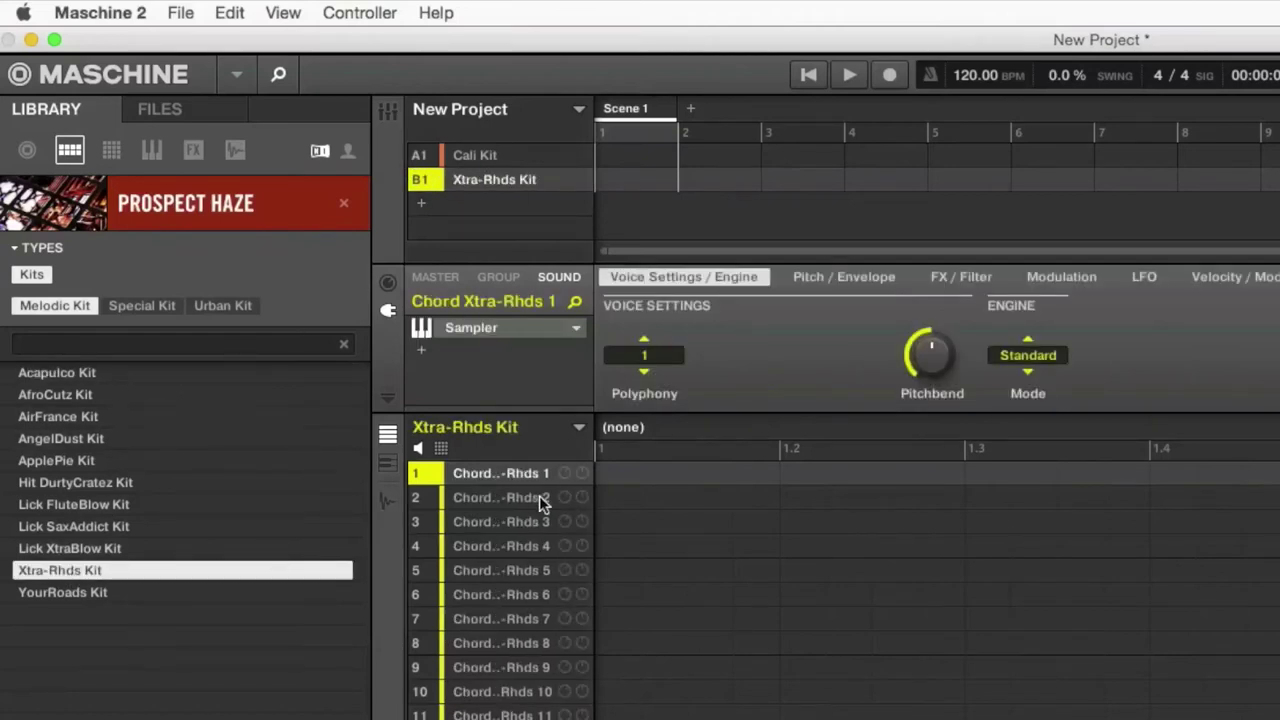
{"action": "left_click", "coordinate": [502, 545]}
{"action": "left_click", "coordinate": [490, 596]}
{"action": "left_click", "coordinate": [502, 691]}
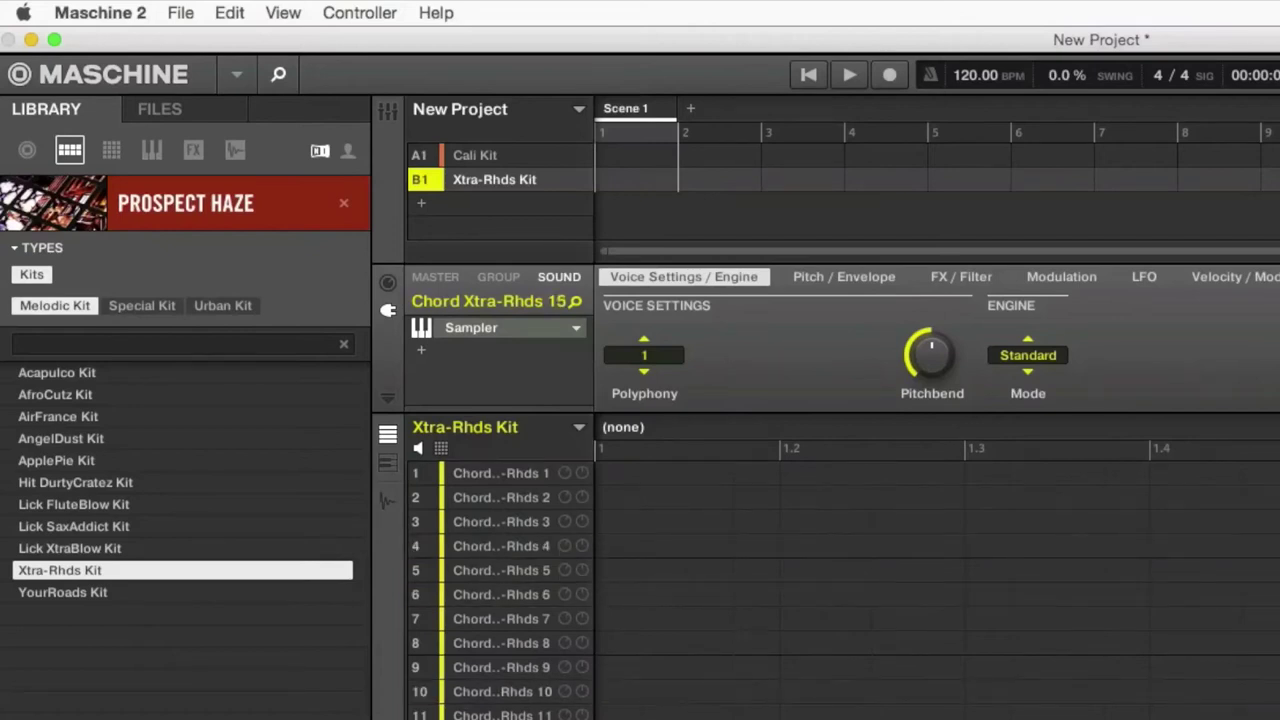
{"action": "left_click", "coordinate": [508, 692]}
{"action": "left_click", "coordinate": [508, 619]}
{"action": "left_click", "coordinate": [500, 569]}
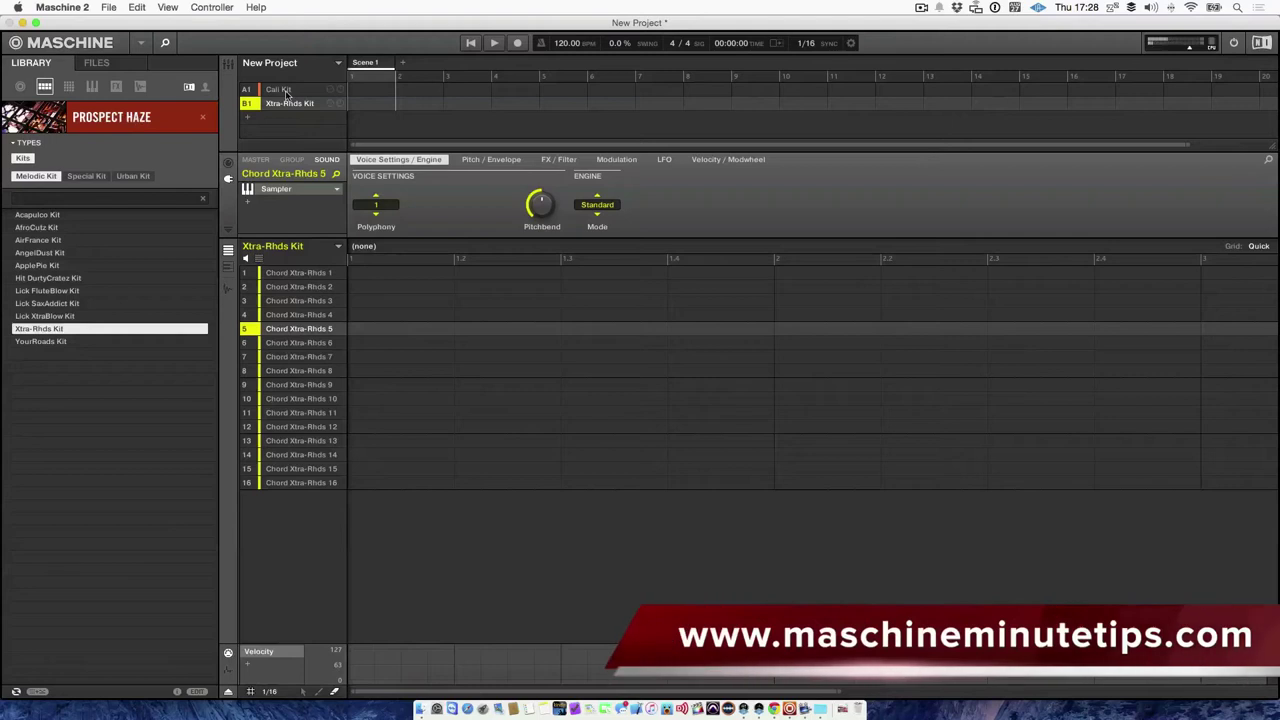
Rename the Cali Kit group A1 to Drums.
{"action": "left_click", "coordinate": [270, 90]}
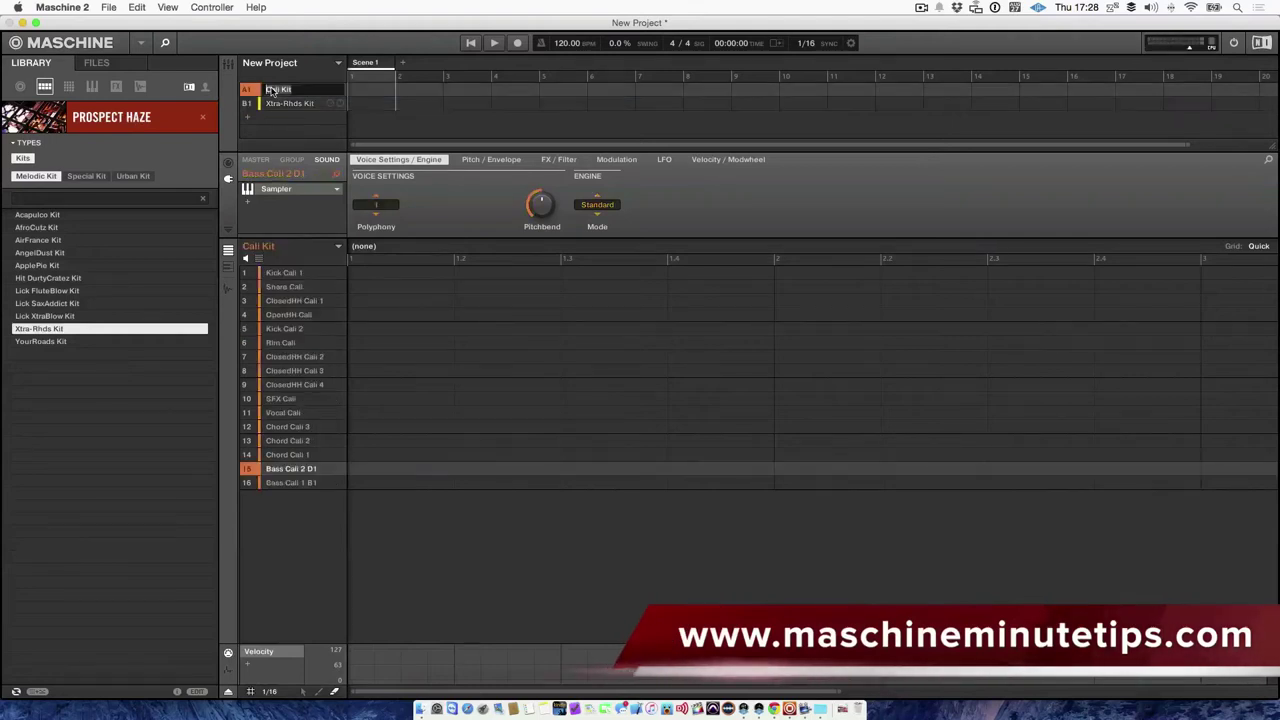
{"action": "key", "text": "BackSpace"}
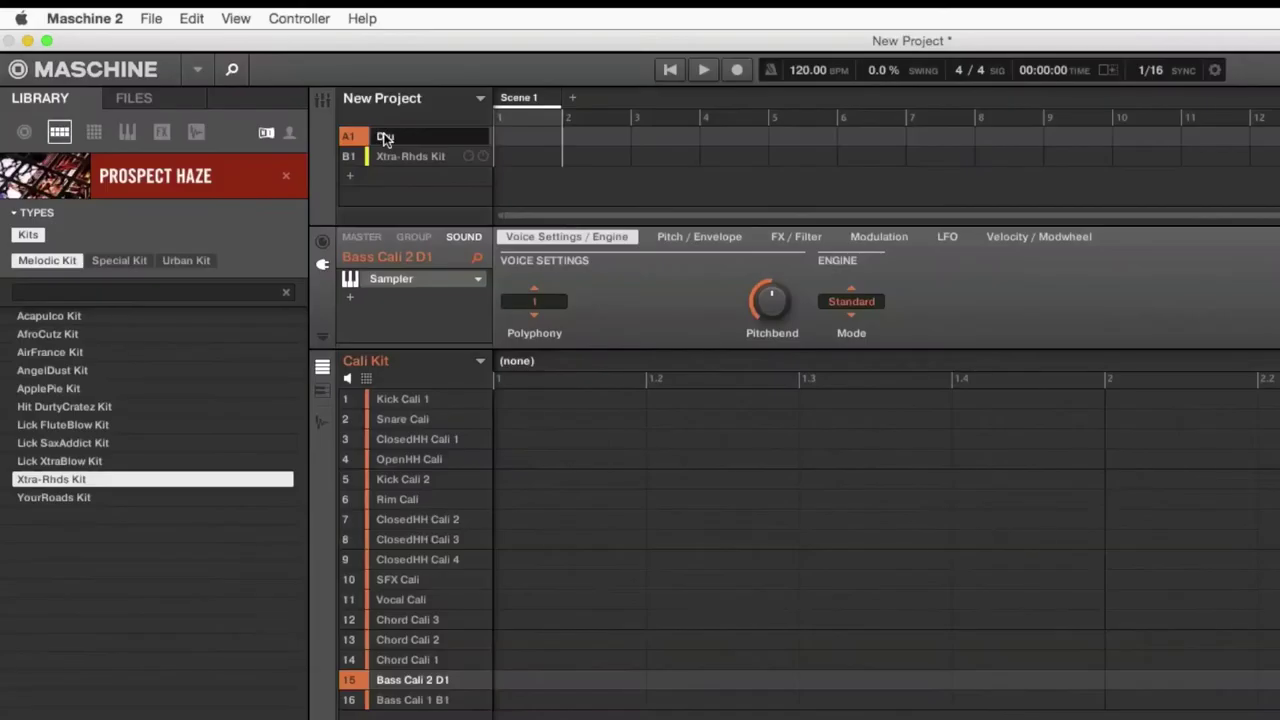
{"action": "key", "text": "Return"}
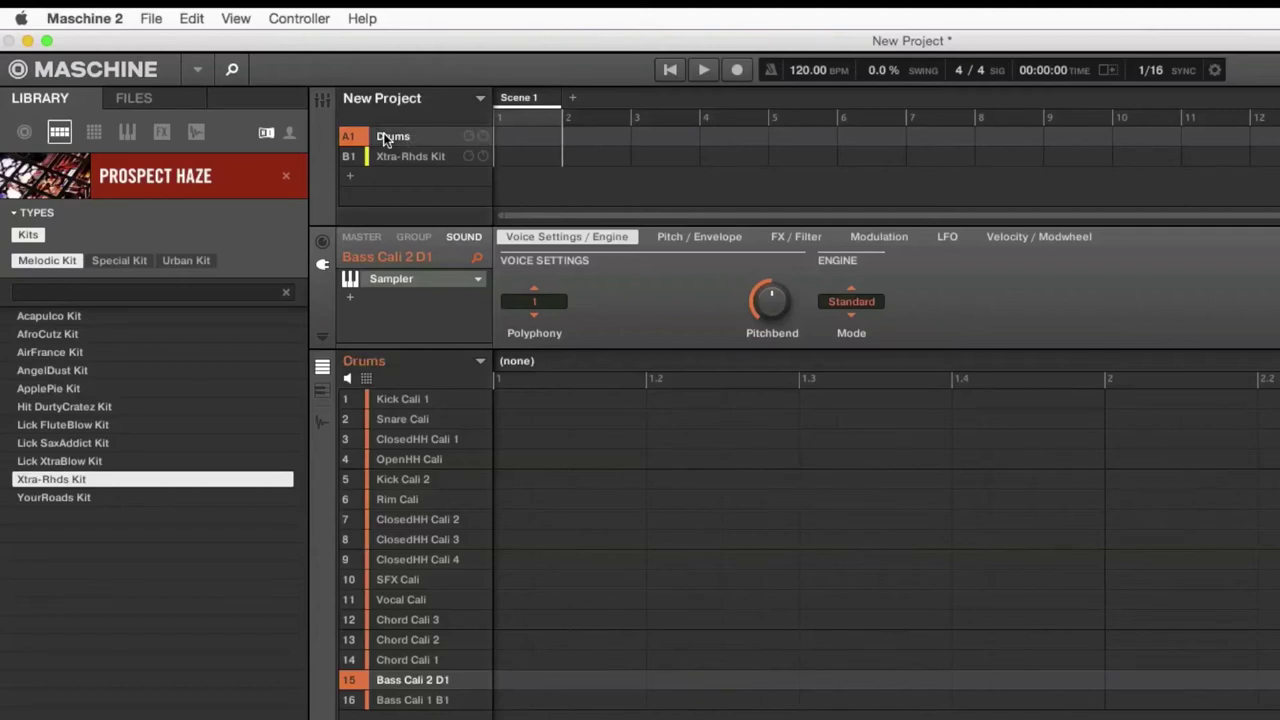
Rename the Xtra-Rhds Kit group B1 to Meldoic Kit.
{"action": "left_click", "coordinate": [410, 156]}
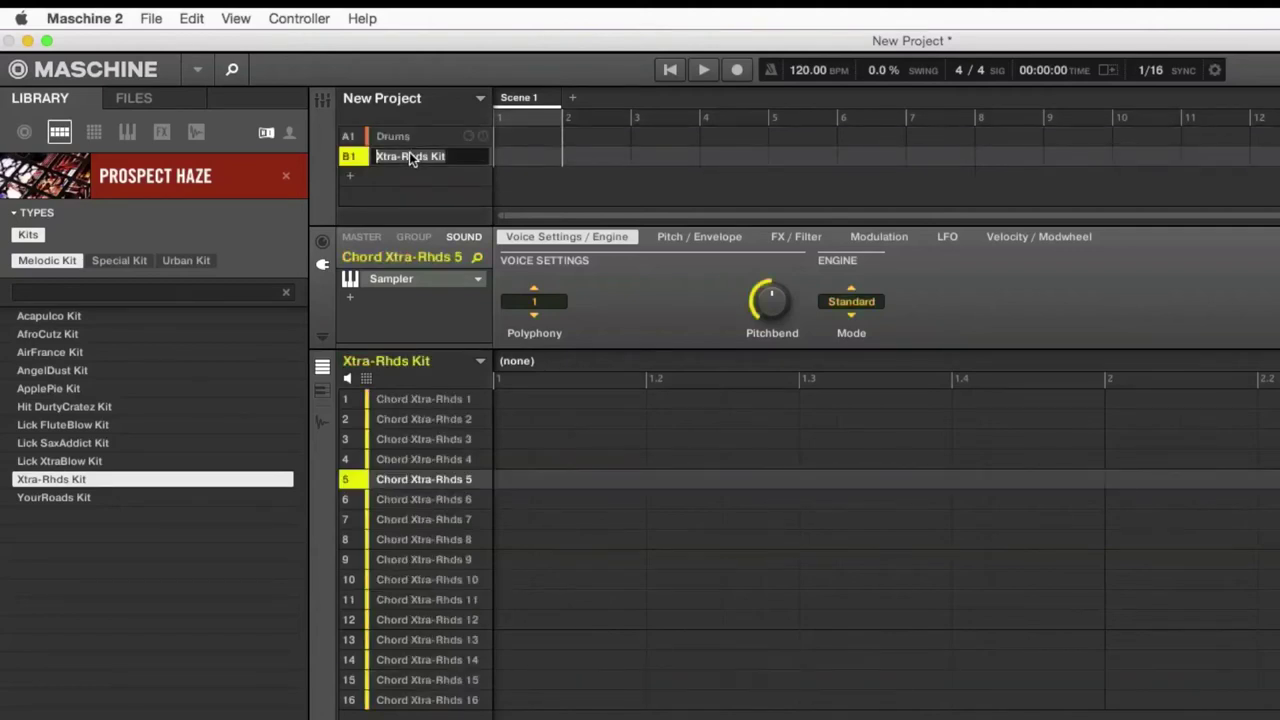
{"action": "type", "text": "Meldoic"}
{"action": "key", "text": "Return"}
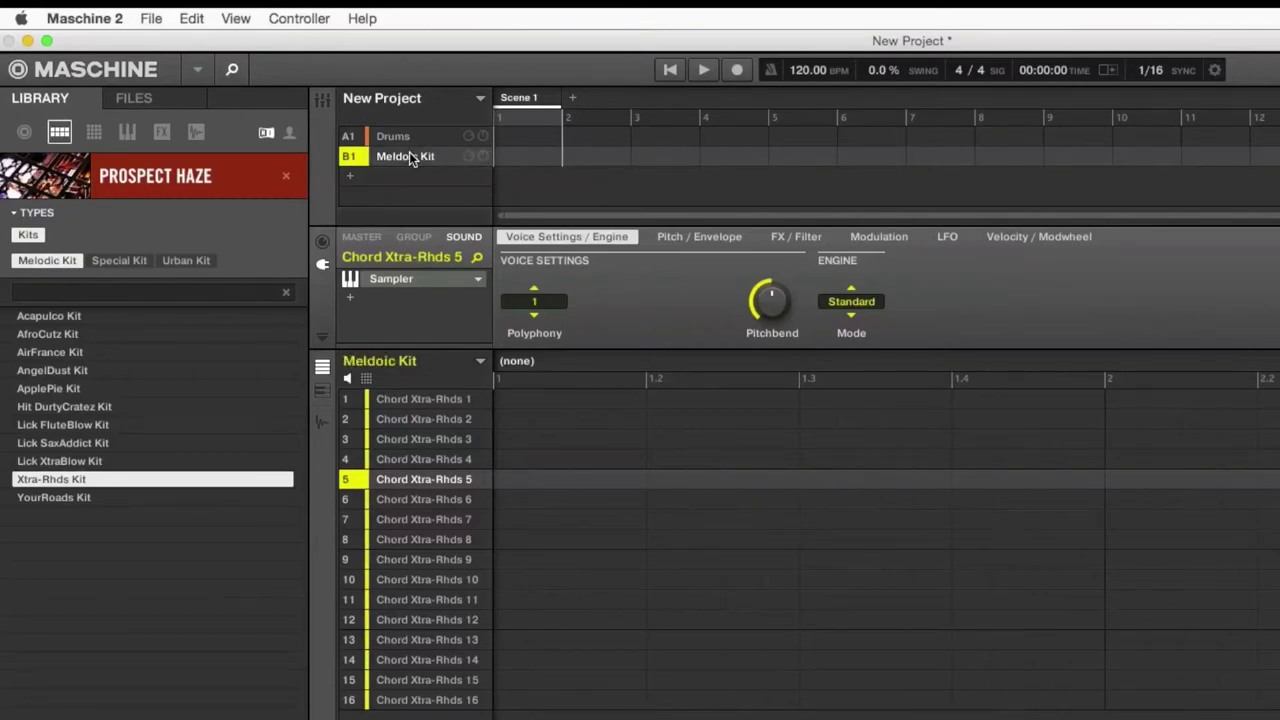
Save the project with File > Save.
{"action": "left_click", "coordinate": [155, 19]}
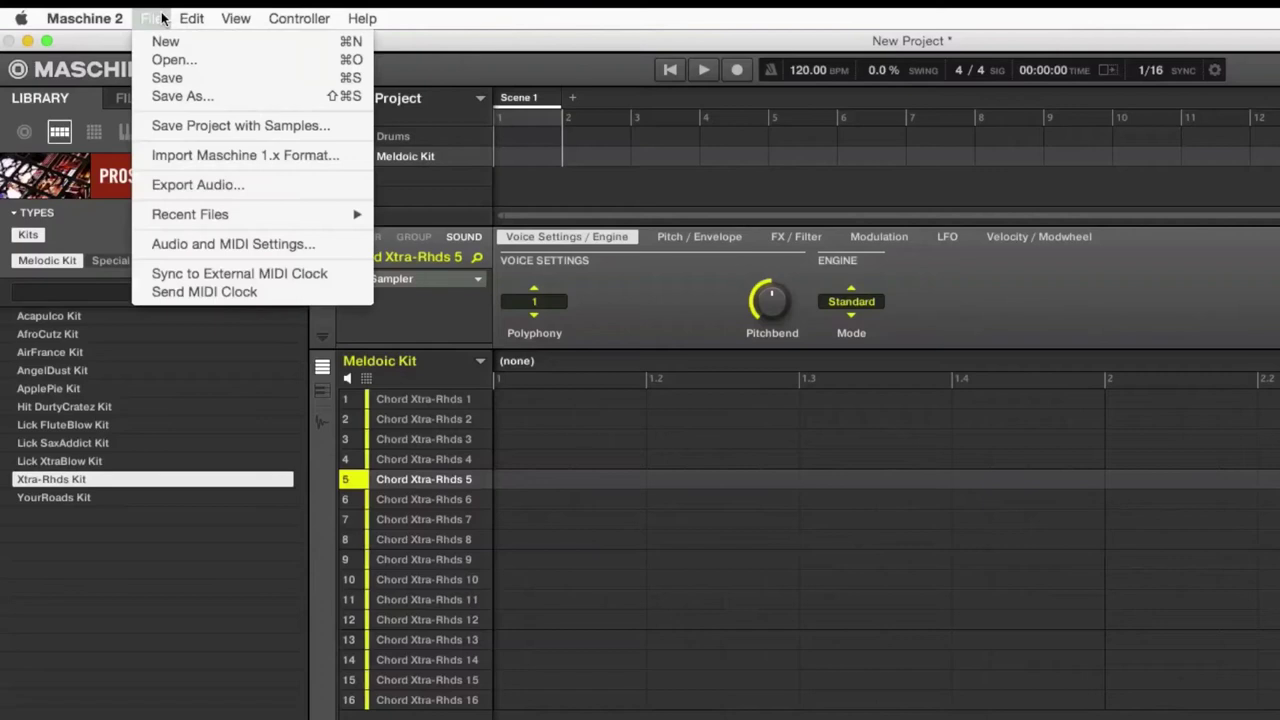
{"action": "left_click", "coordinate": [155, 72]}
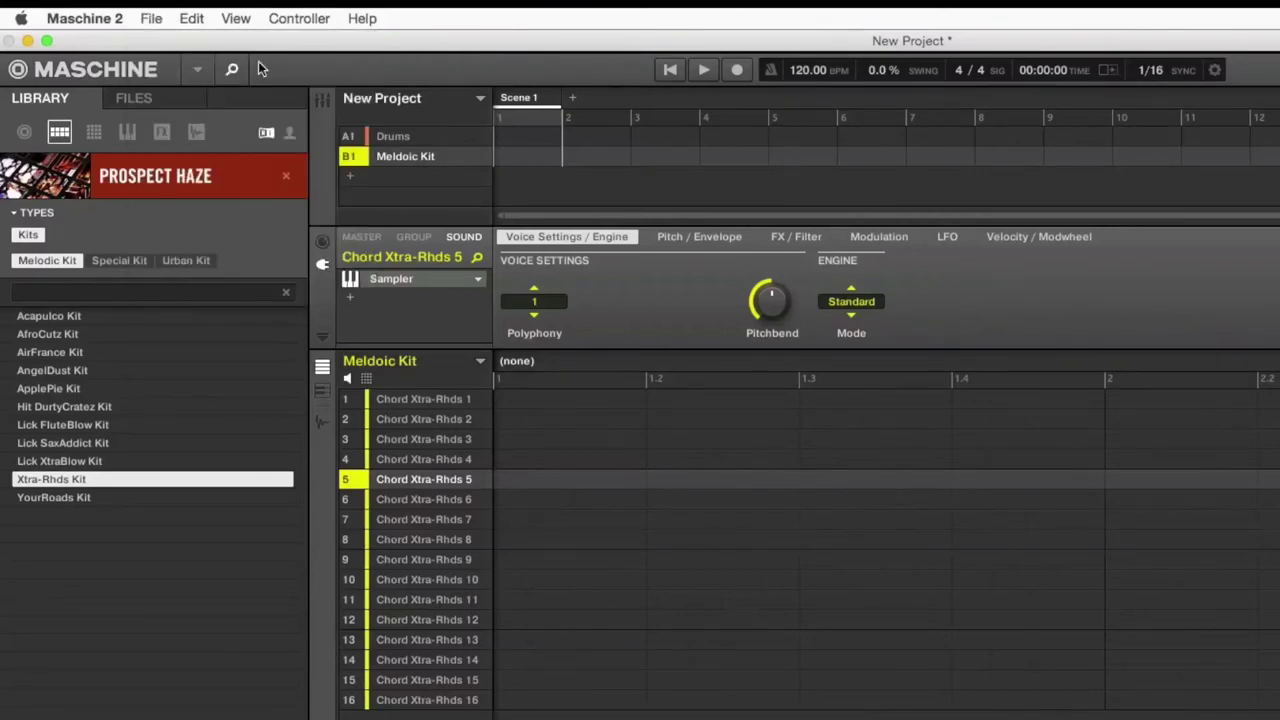
{"action": "left_click", "coordinate": [155, 19]}
{"action": "left_click", "coordinate": [780, 14]}
Choose File > Save As… to bring up the Save Project As dialog.
{"action": "left_click", "coordinate": [84, 18]}
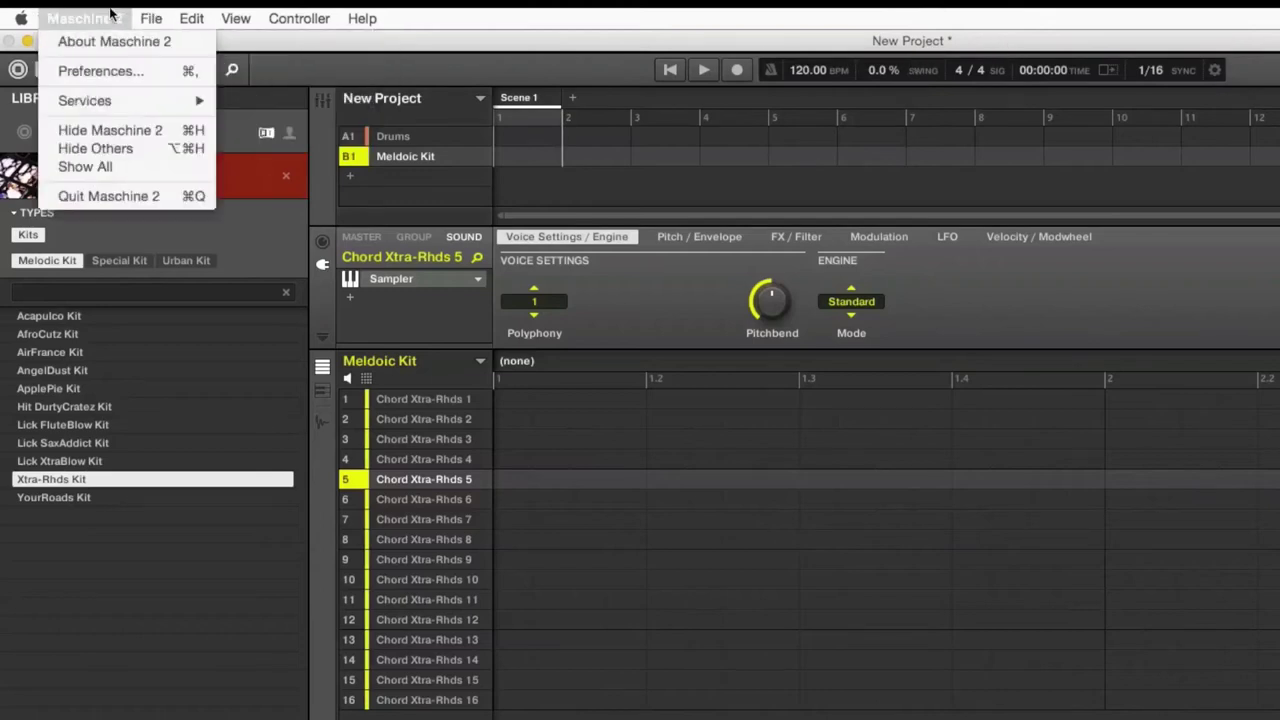
{"action": "mouse_move", "coordinate": [165, 17]}
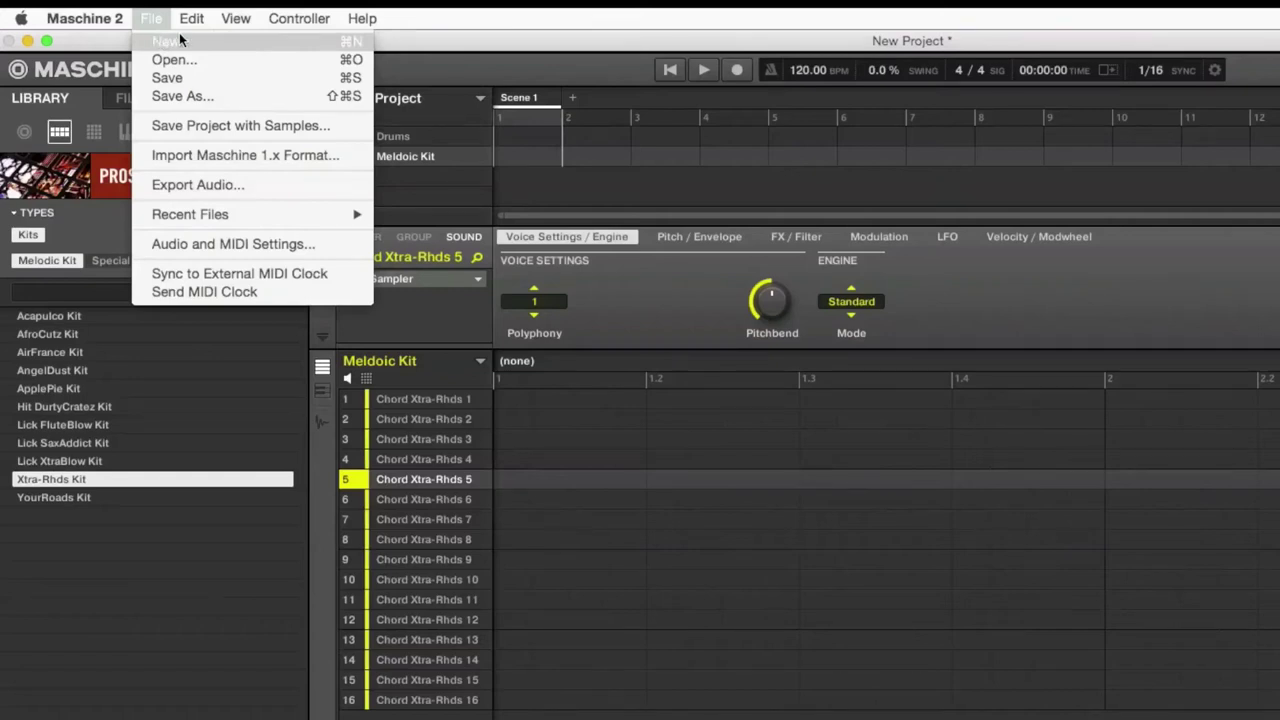
{"action": "key", "text": "Escape"}
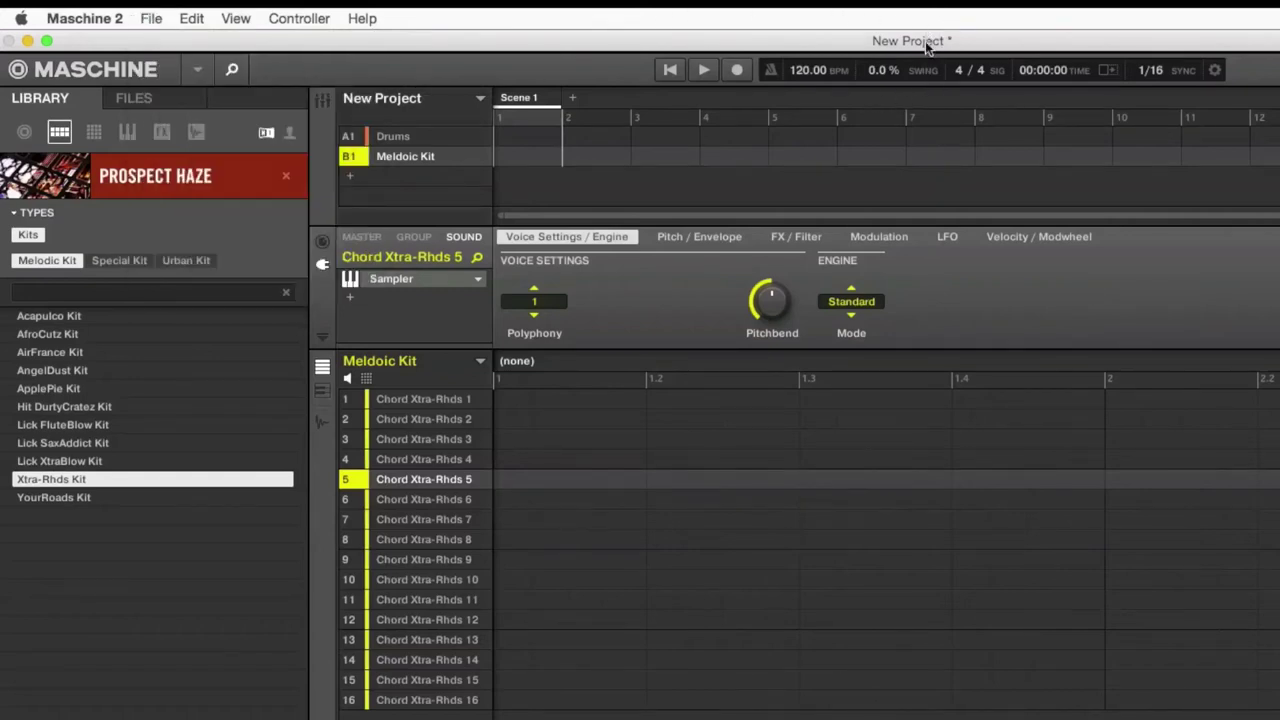
{"action": "left_click", "coordinate": [151, 19]}
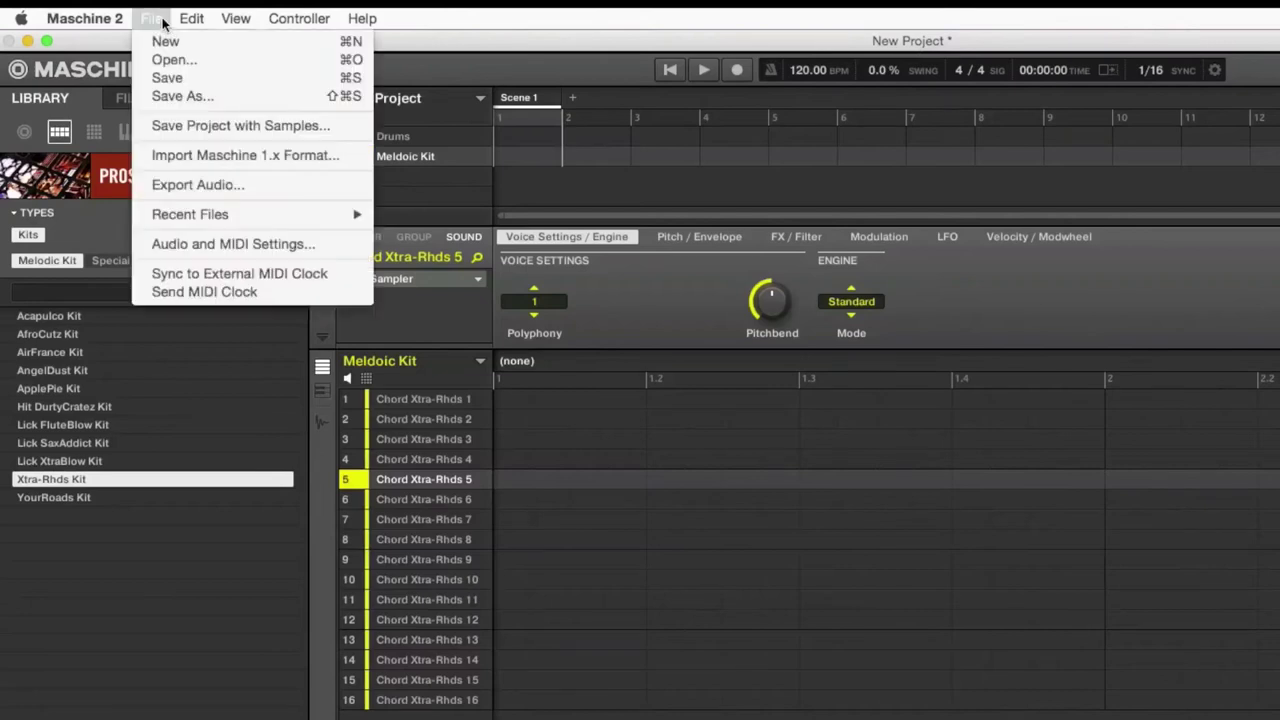
{"action": "left_click", "coordinate": [165, 97]}
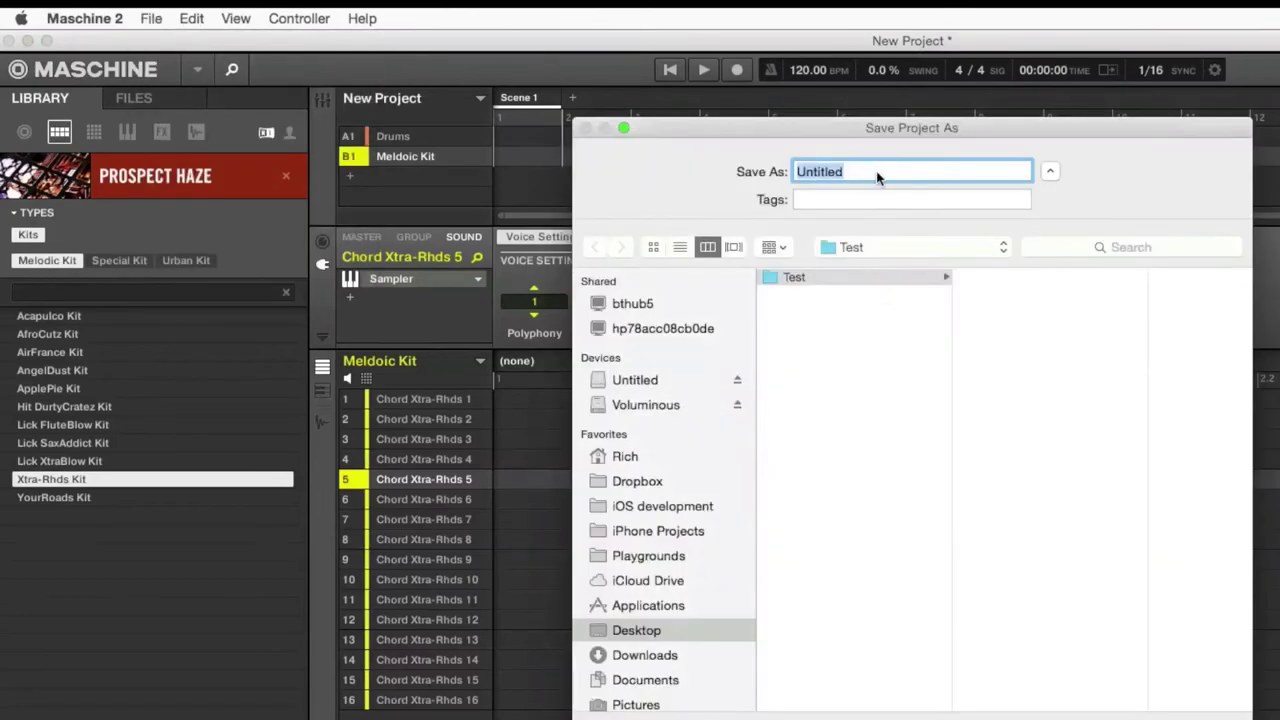
Name the project Test and save it into the Test folder.
{"action": "type", "text": "Test"}
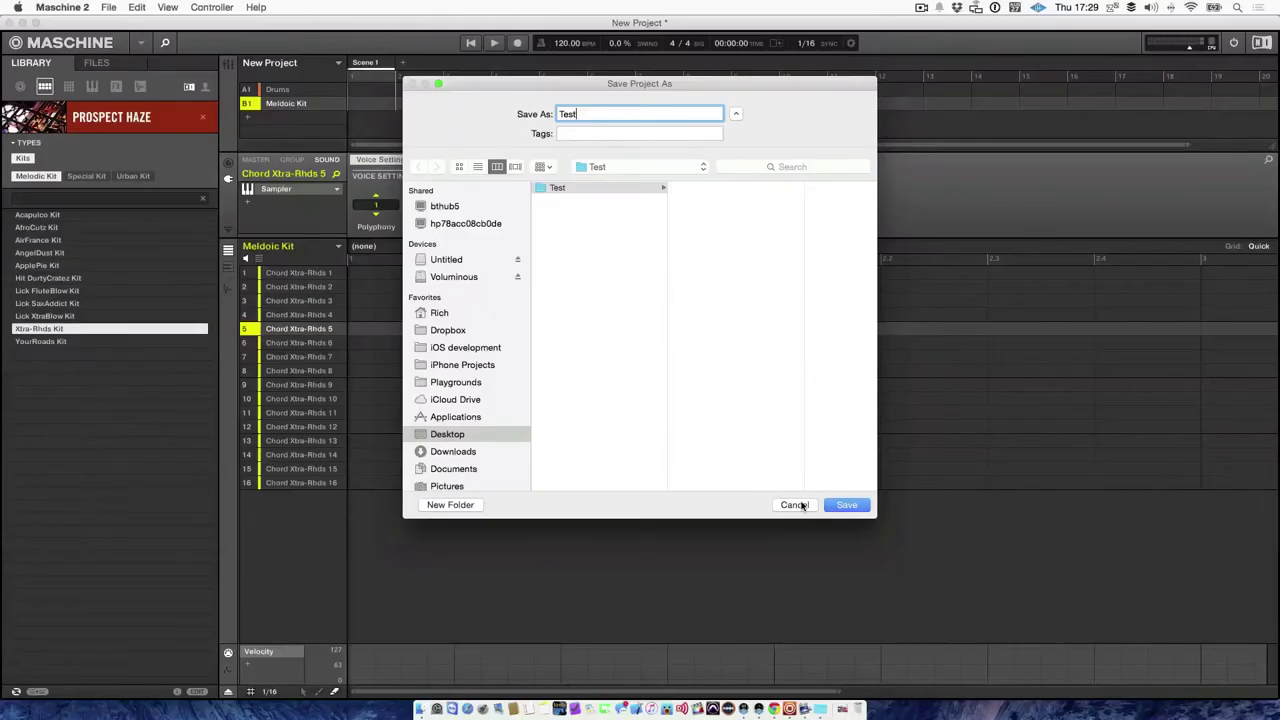
{"action": "left_click", "coordinate": [1181, 719]}
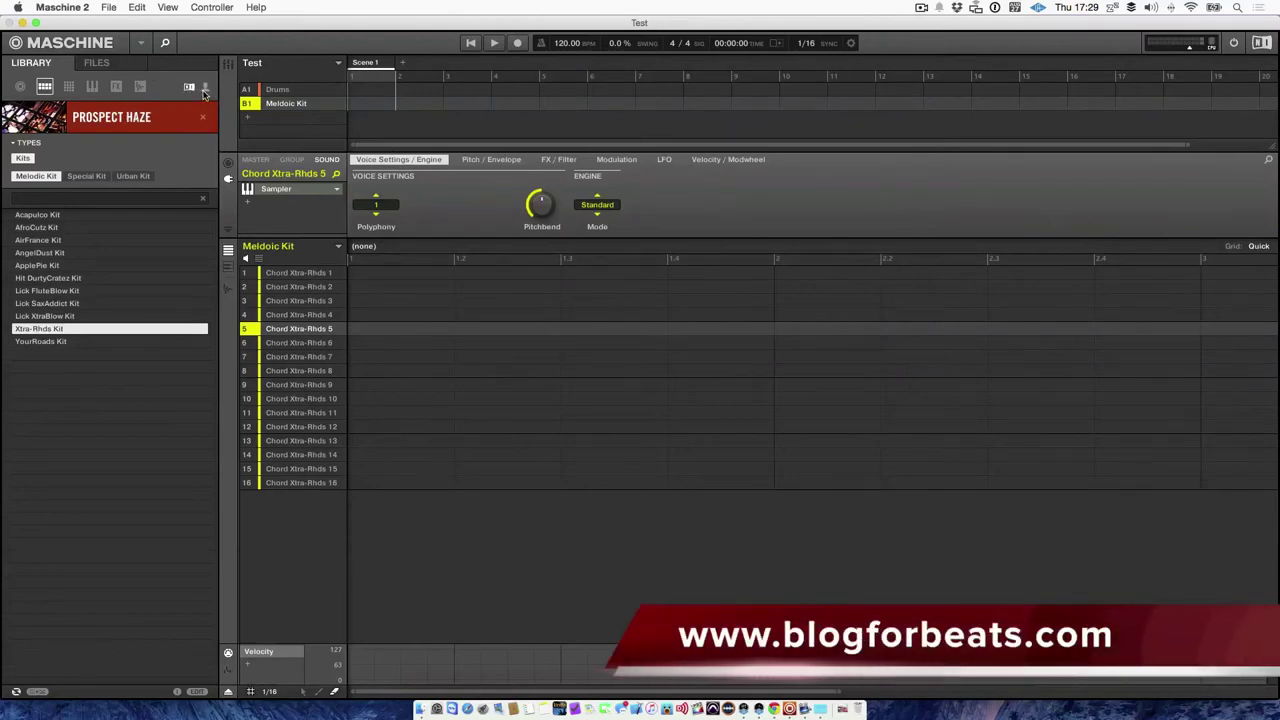
Switch the library to User content > Projects and scroll the list down.
{"action": "left_click", "coordinate": [205, 88]}
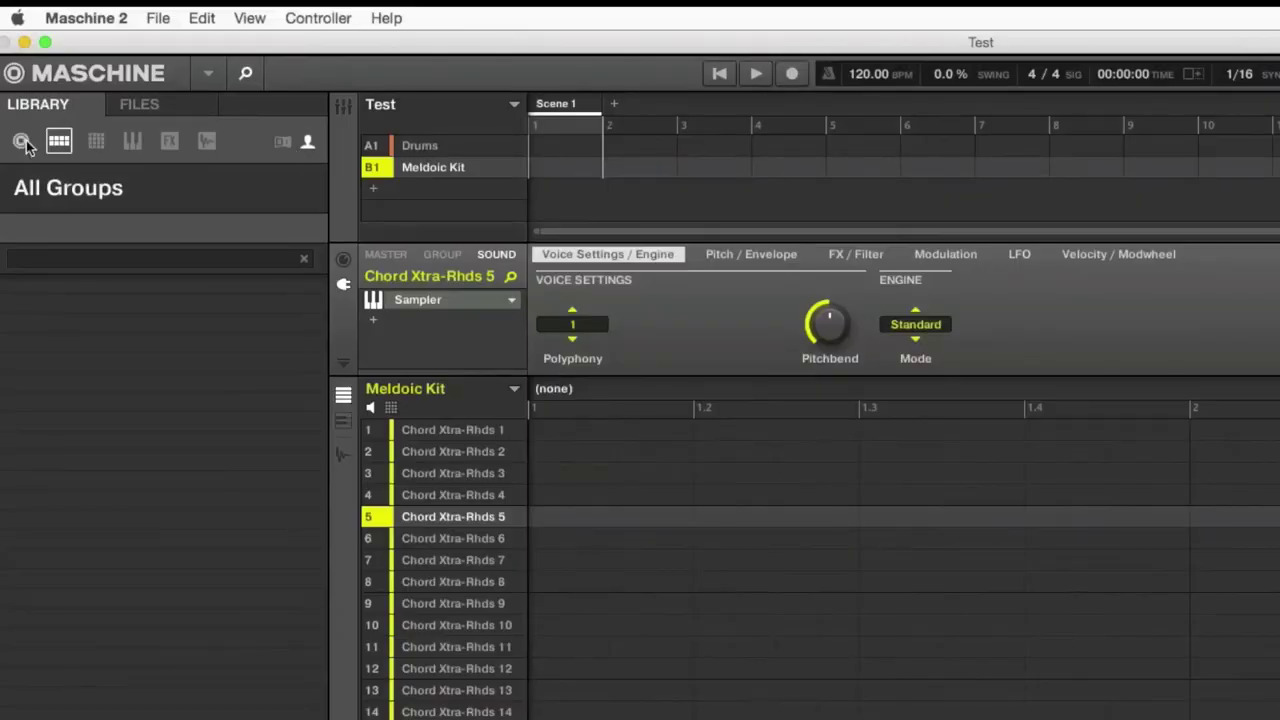
{"action": "left_click", "coordinate": [22, 141]}
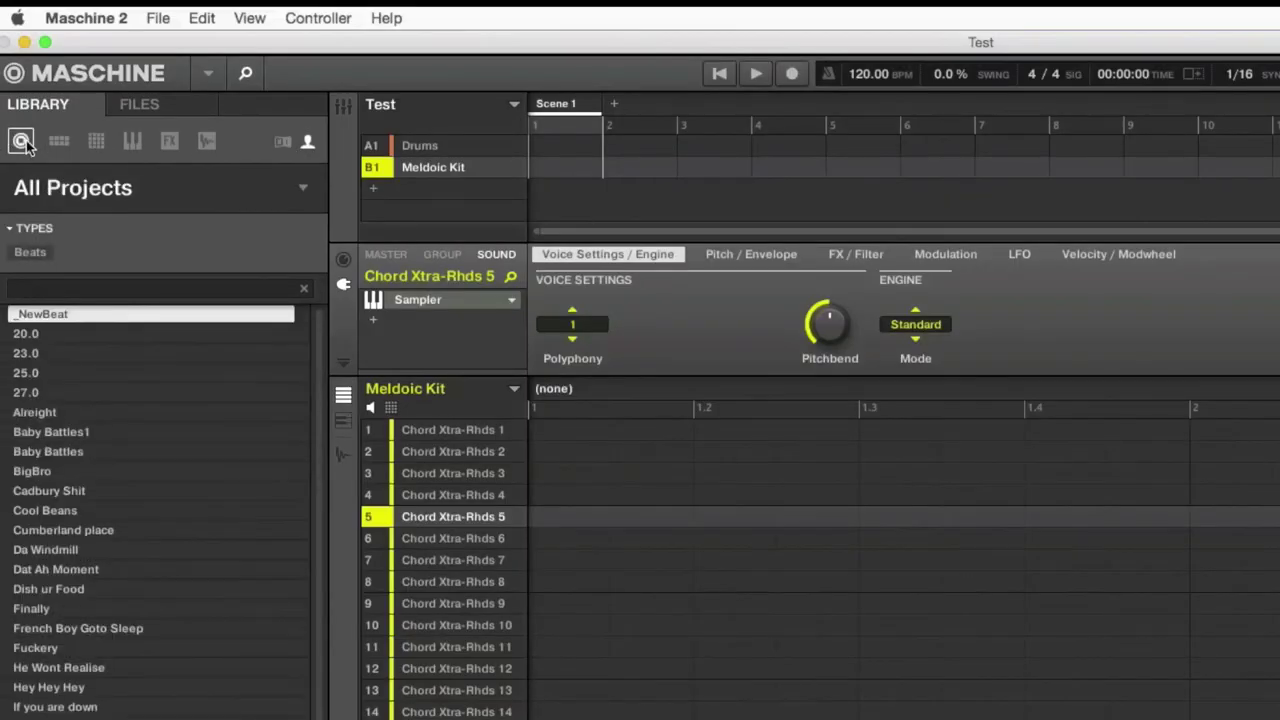
{"action": "scroll", "coordinate": [283, 375], "scroll_direction": "down", "scroll_amount": 3}
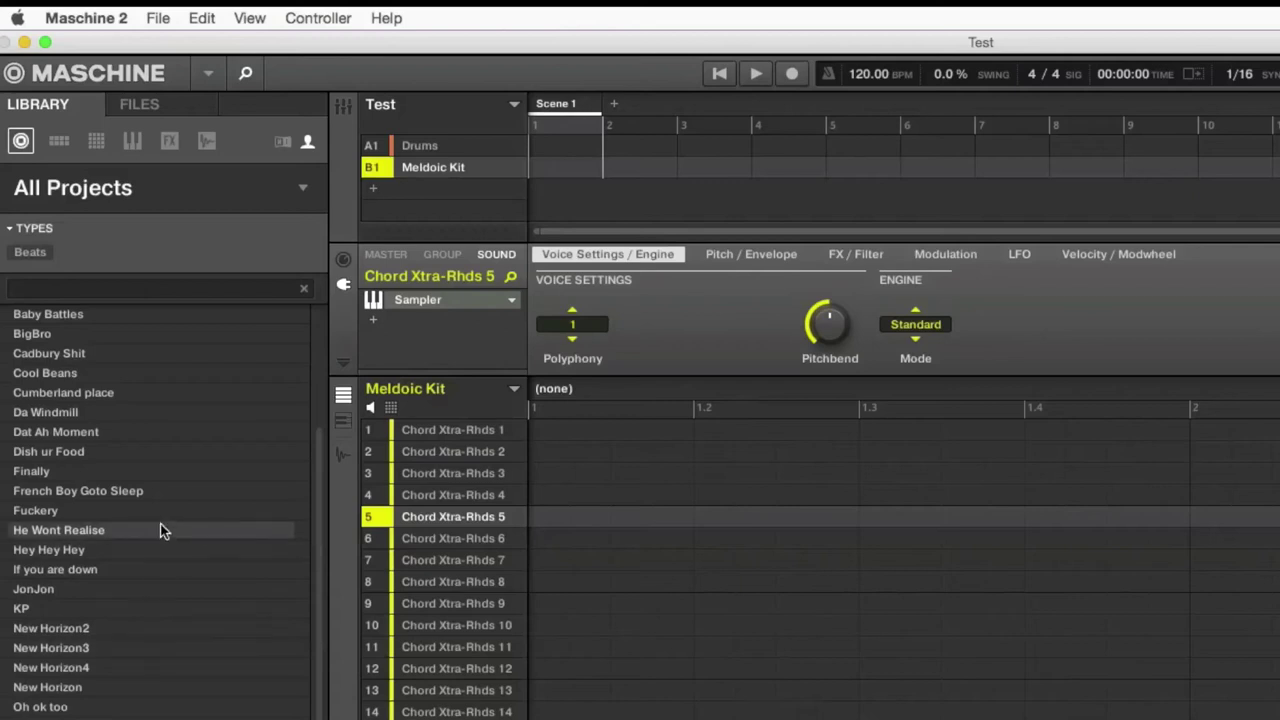
Scroll through the project list and select the Test project.
{"action": "scroll", "coordinate": [178, 567], "scroll_direction": "up", "scroll_amount": 3}
{"action": "scroll", "coordinate": [178, 569], "scroll_direction": "down", "scroll_amount": 3}
{"action": "scroll", "coordinate": [178, 569], "scroll_direction": "up", "scroll_amount": 3}
{"action": "scroll", "coordinate": [177, 571], "scroll_direction": "down", "scroll_amount": 3}
{"action": "scroll", "coordinate": [177, 571], "scroll_direction": "up", "scroll_amount": 3}
{"action": "scroll", "coordinate": [54, 570], "scroll_direction": "down", "scroll_amount": 3}
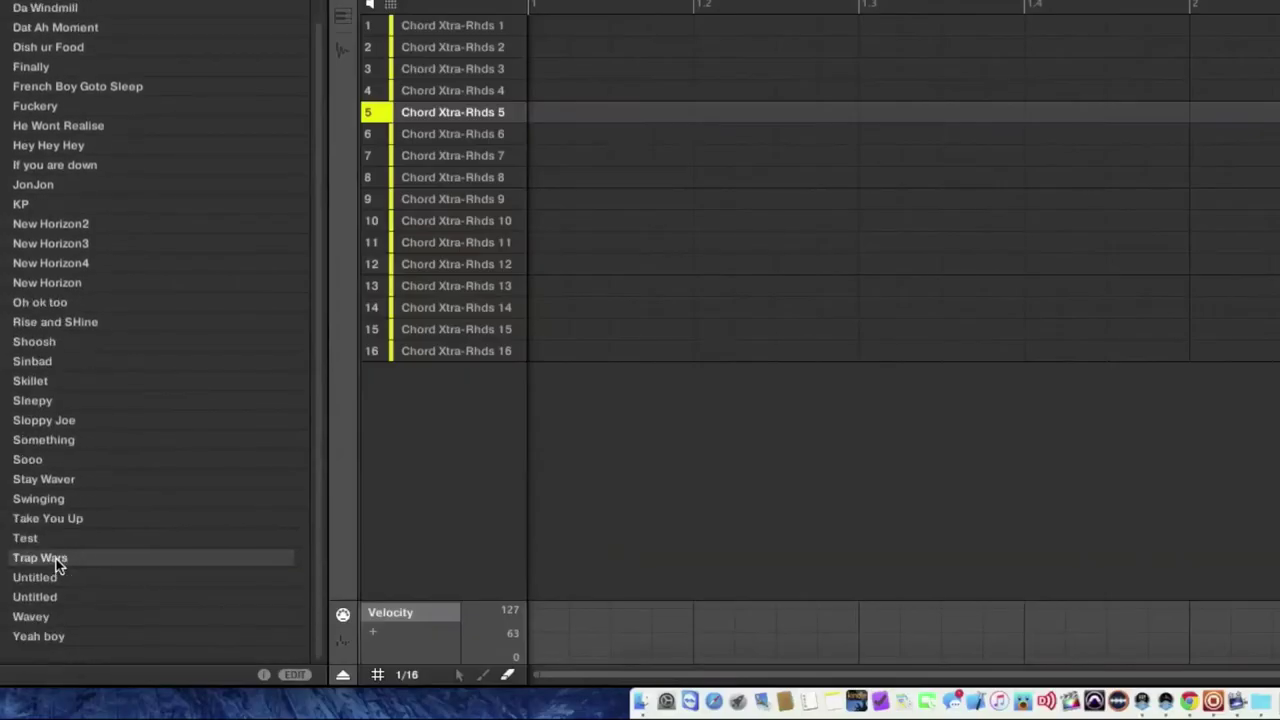
{"action": "left_click", "coordinate": [44, 540]}
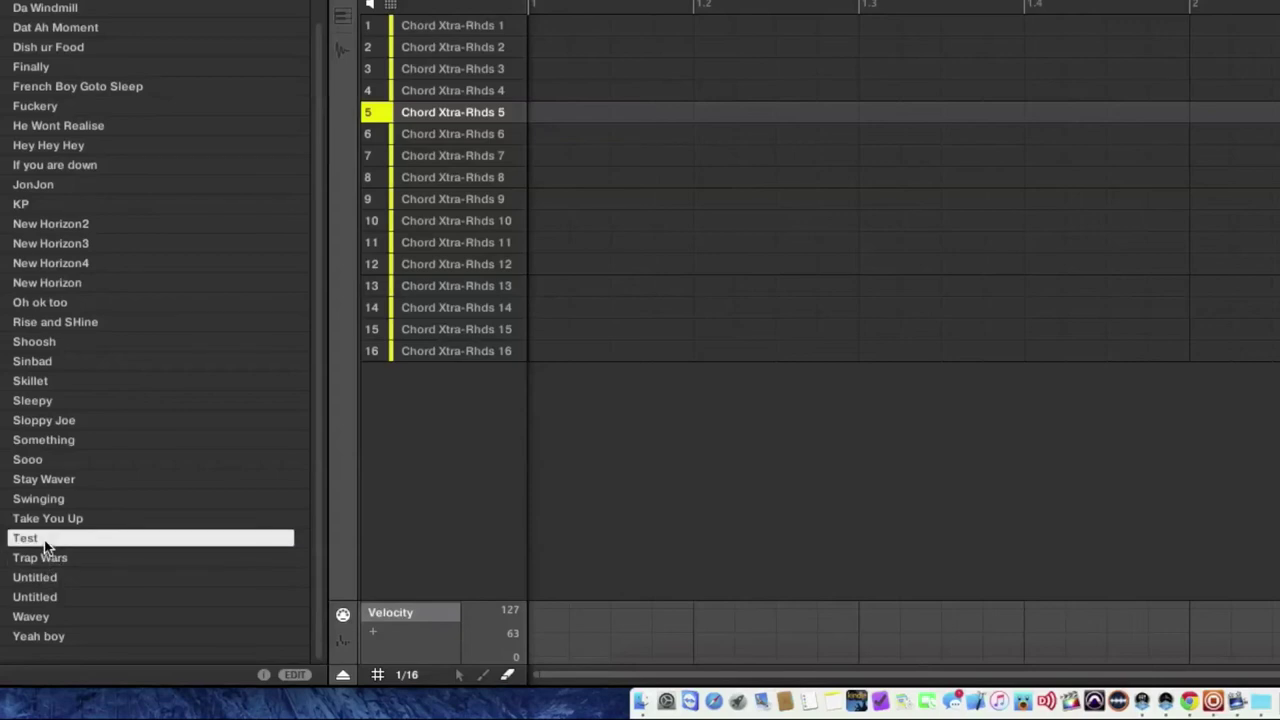
Tick Templates under TYPES in the tag editor and apply it to Test.
{"action": "left_click", "coordinate": [295, 674]}
{"action": "scroll", "coordinate": [58, 573], "scroll_direction": "up", "scroll_amount": 10}
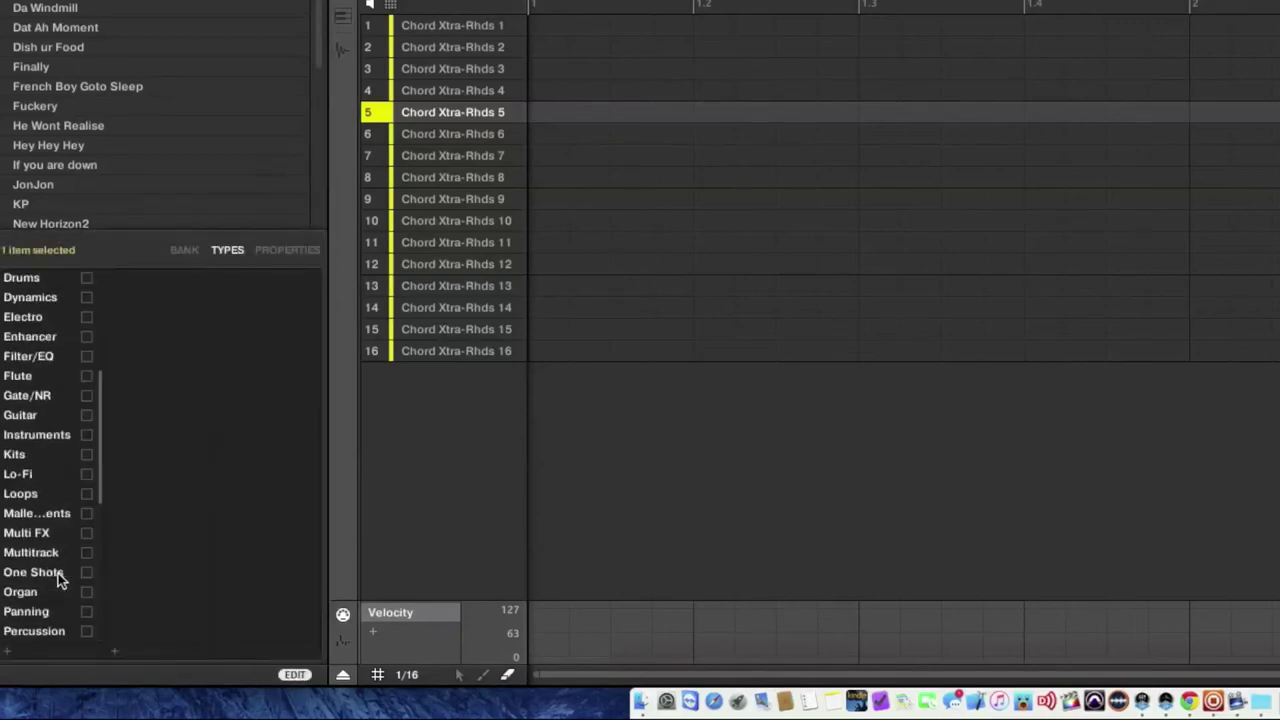
{"action": "scroll", "coordinate": [58, 573], "scroll_direction": "down", "scroll_amount": 10}
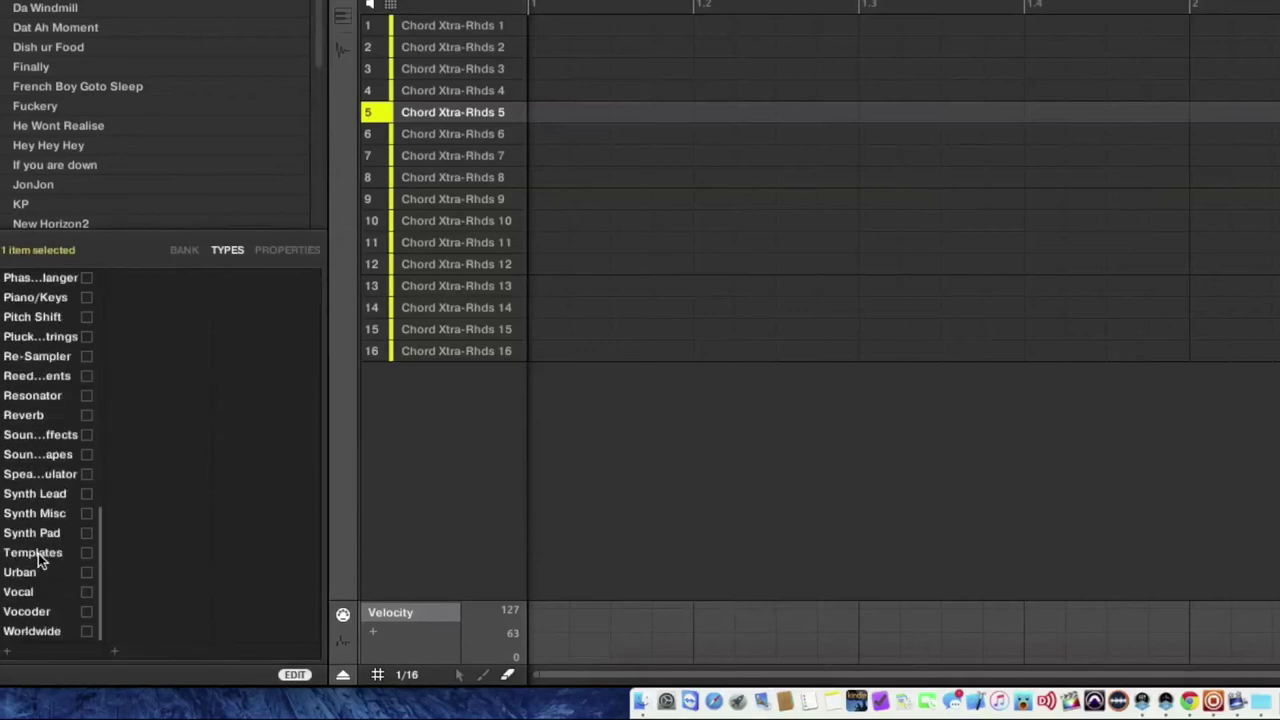
{"action": "left_click", "coordinate": [87, 553]}
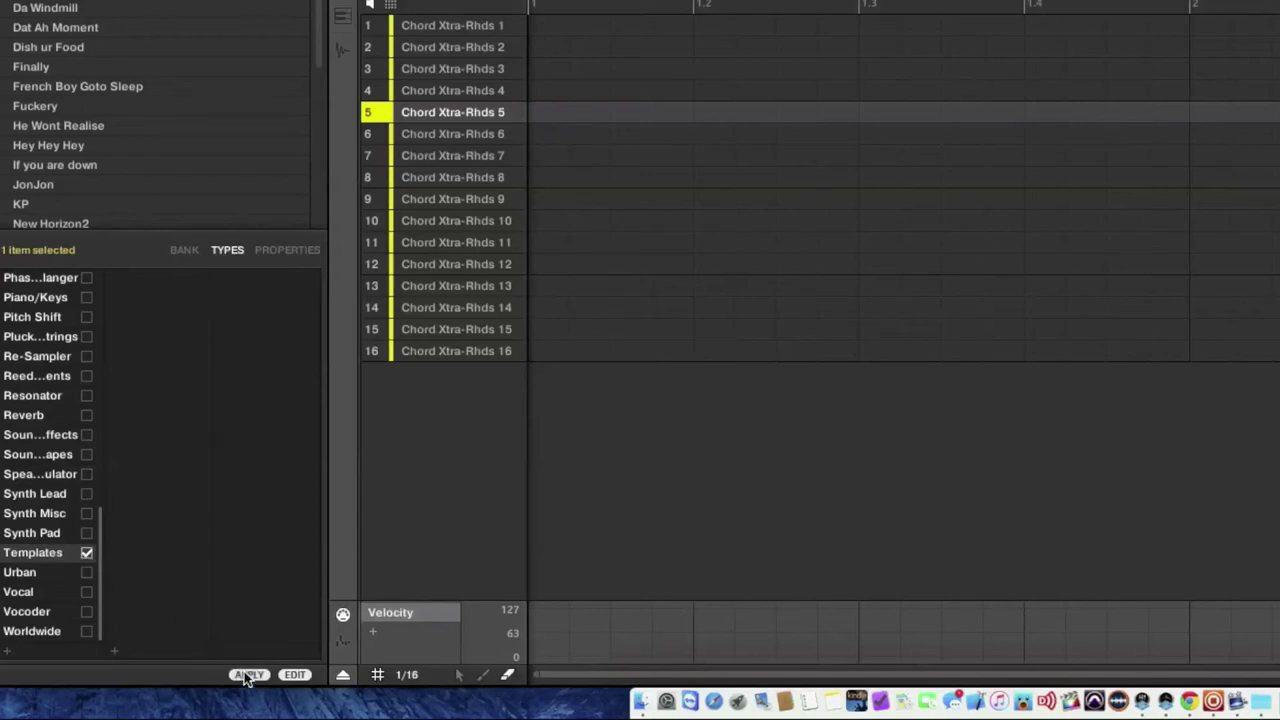
{"action": "left_click", "coordinate": [248, 675]}
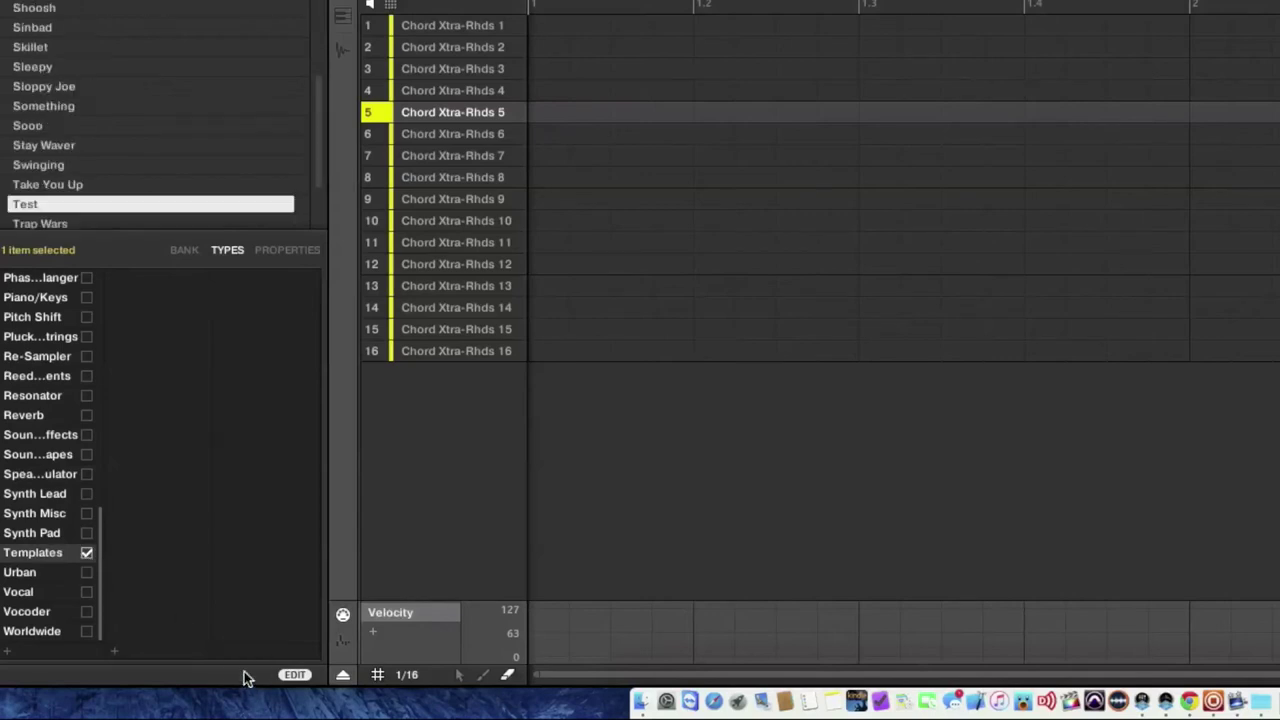
Close the tag editor, filter by Templates, then return the list to Beats projects.
{"action": "left_click", "coordinate": [294, 675]}
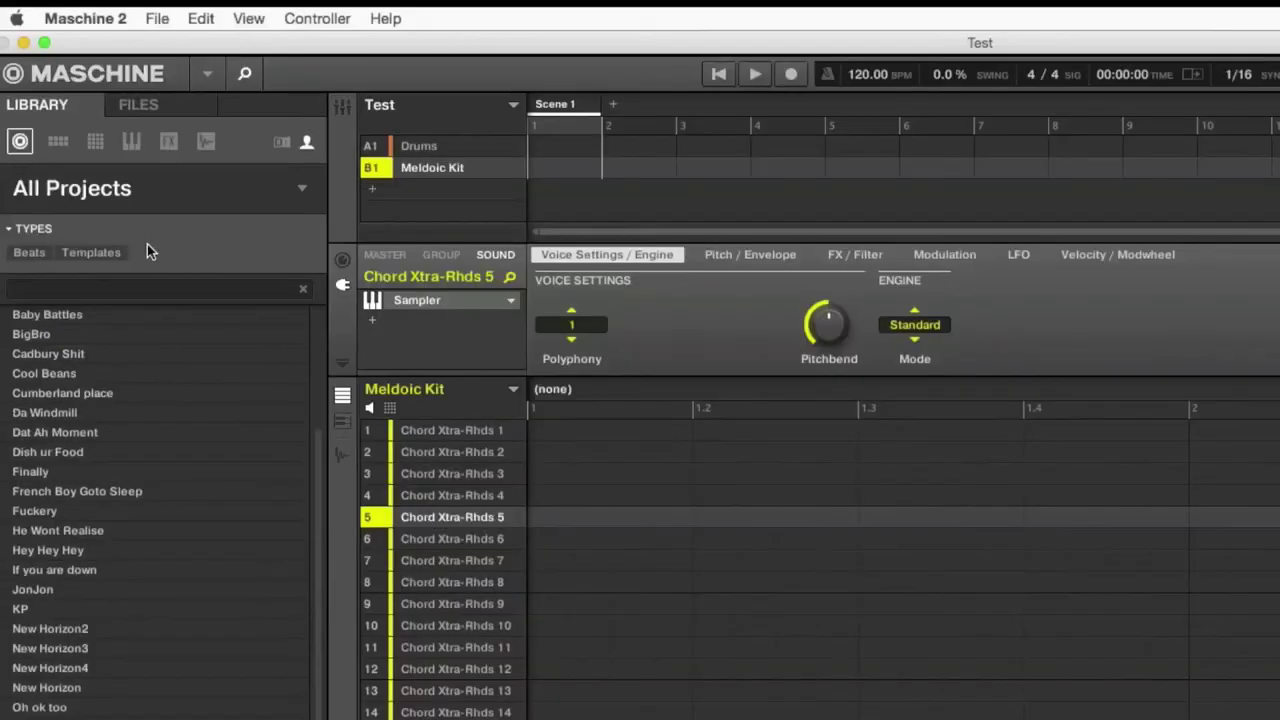
{"action": "left_click", "coordinate": [94, 252]}
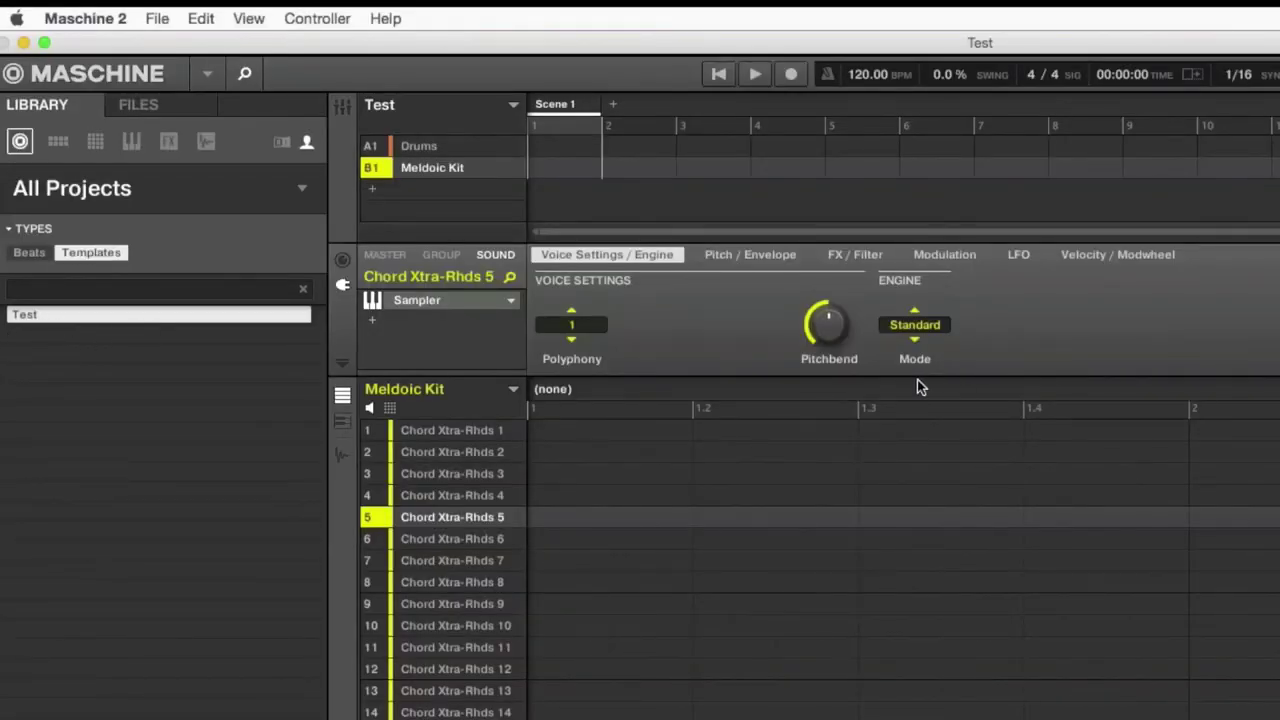
{"action": "left_click", "coordinate": [130, 252]}
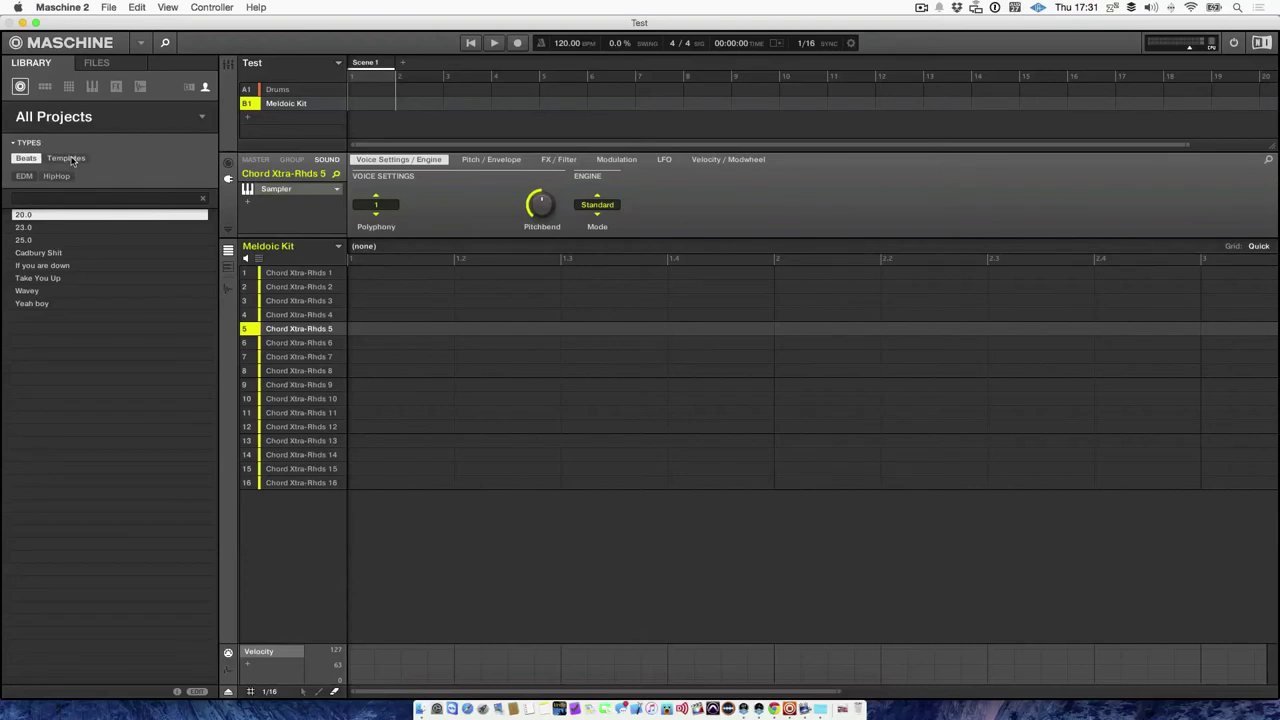
Filter to Templates, keep Test ticked as Templates in the tag editor, then close it.
{"action": "left_click", "coordinate": [70, 159]}
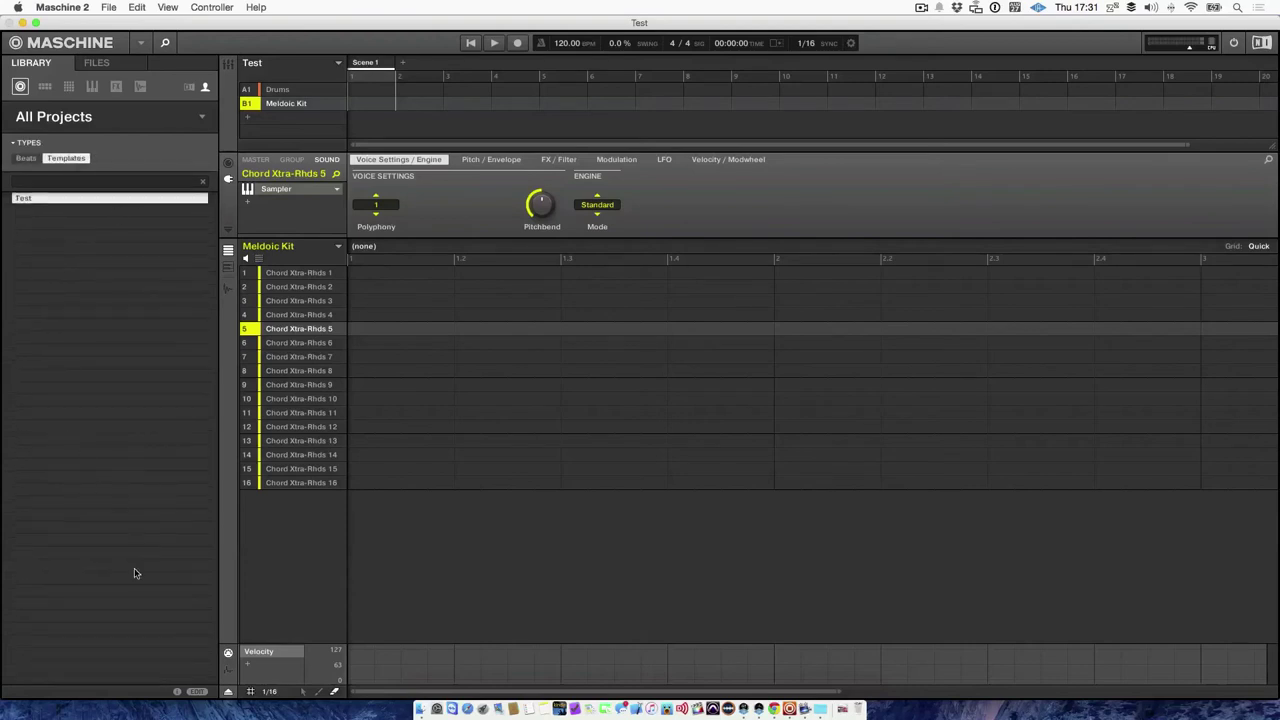
{"action": "left_click", "coordinate": [197, 691]}
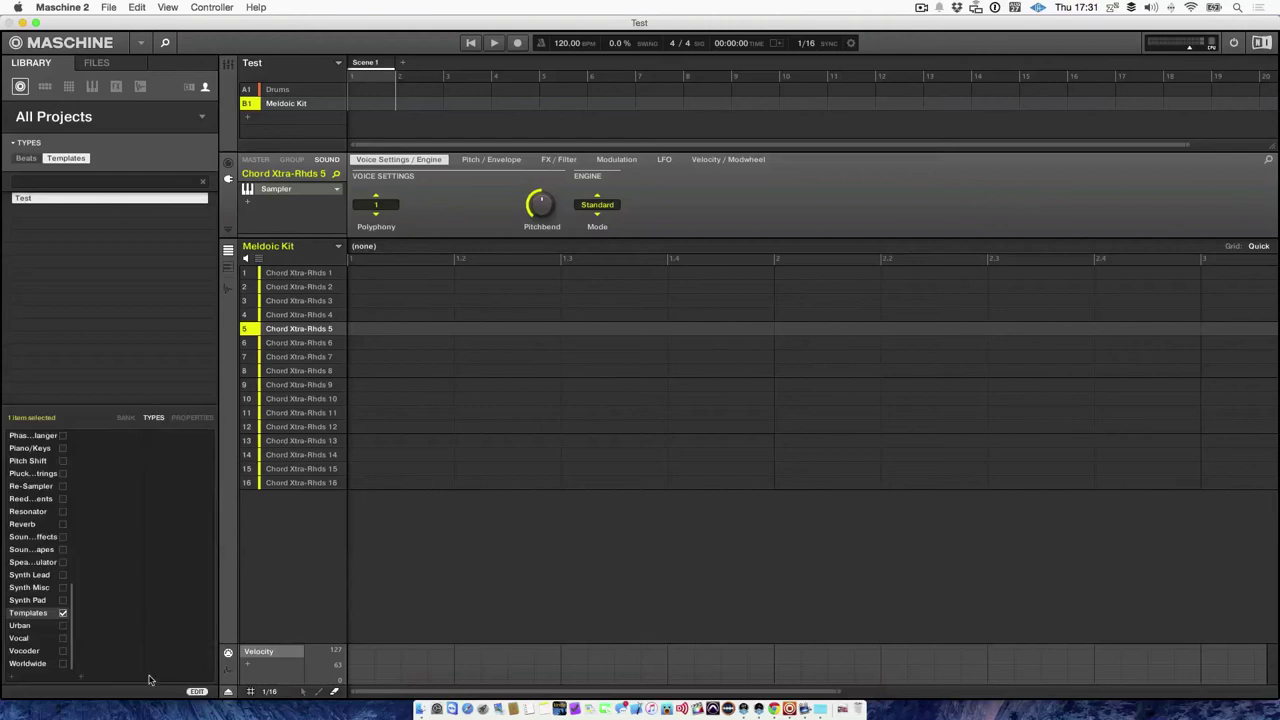
{"action": "left_click", "coordinate": [62, 613]}
{"action": "left_click", "coordinate": [197, 692]}
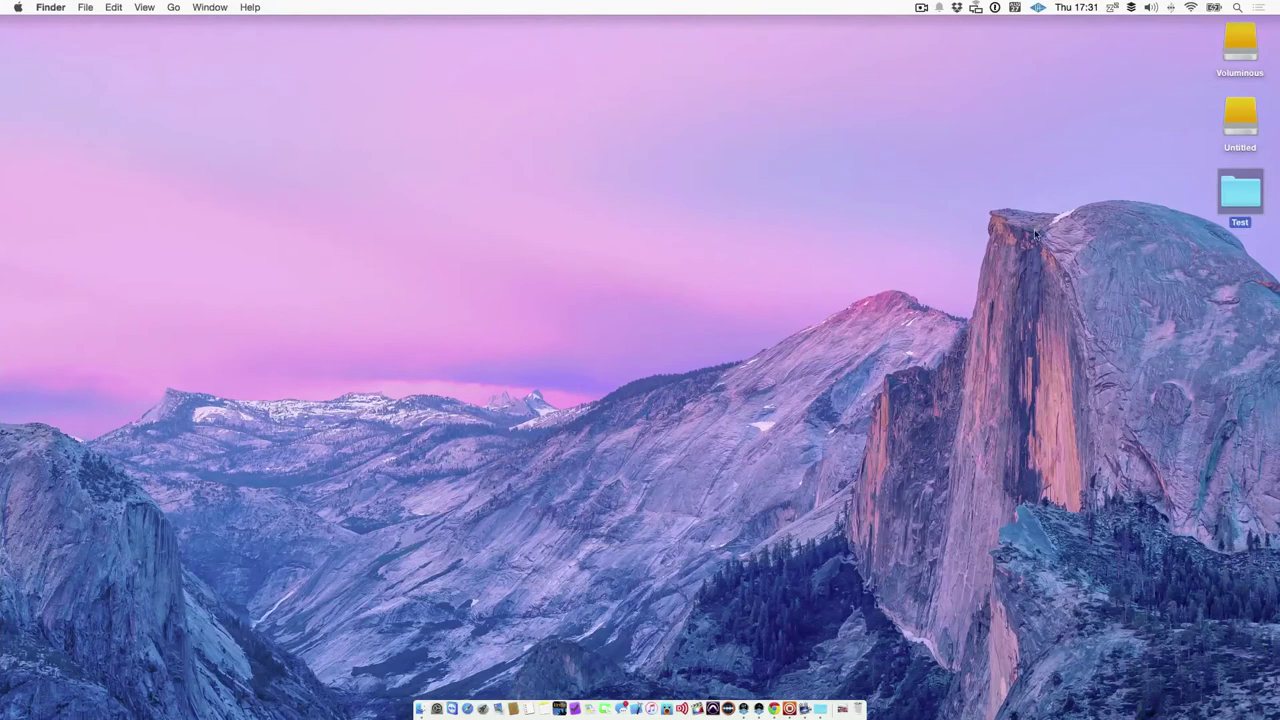
Open the desktop Test folder to reveal the 121 KB Test.mxprj file.
{"action": "double_click", "coordinate": [1233, 198]}
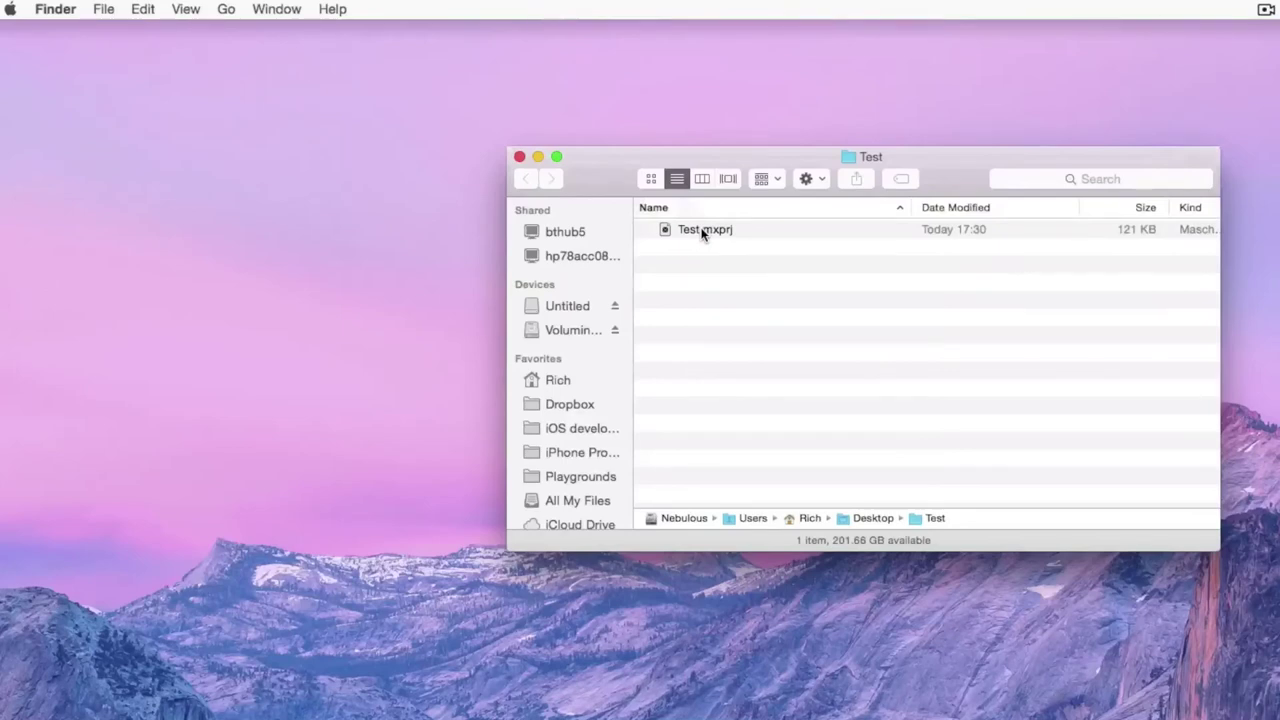
Mark Test.mxprj as Stationery pad and Locked in Get Info, then close the Info and Test folder windows.
{"action": "right_click", "coordinate": [702, 232]}
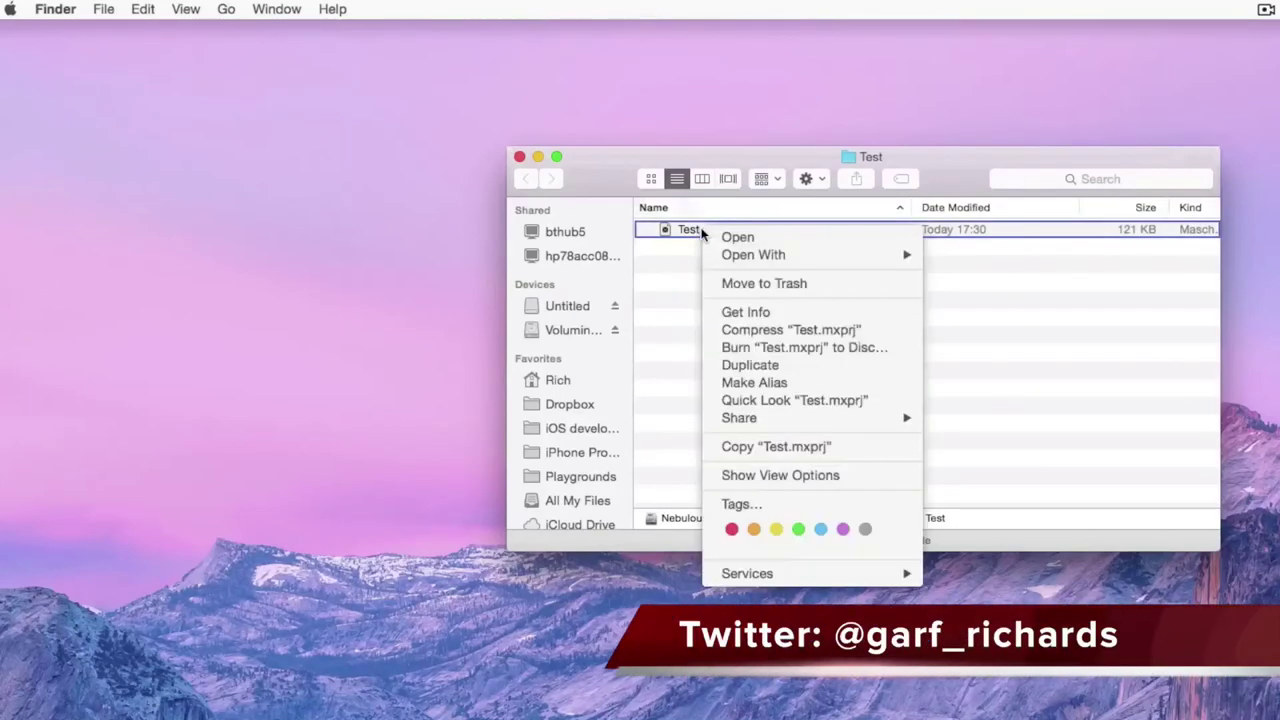
{"action": "left_click", "coordinate": [748, 314]}
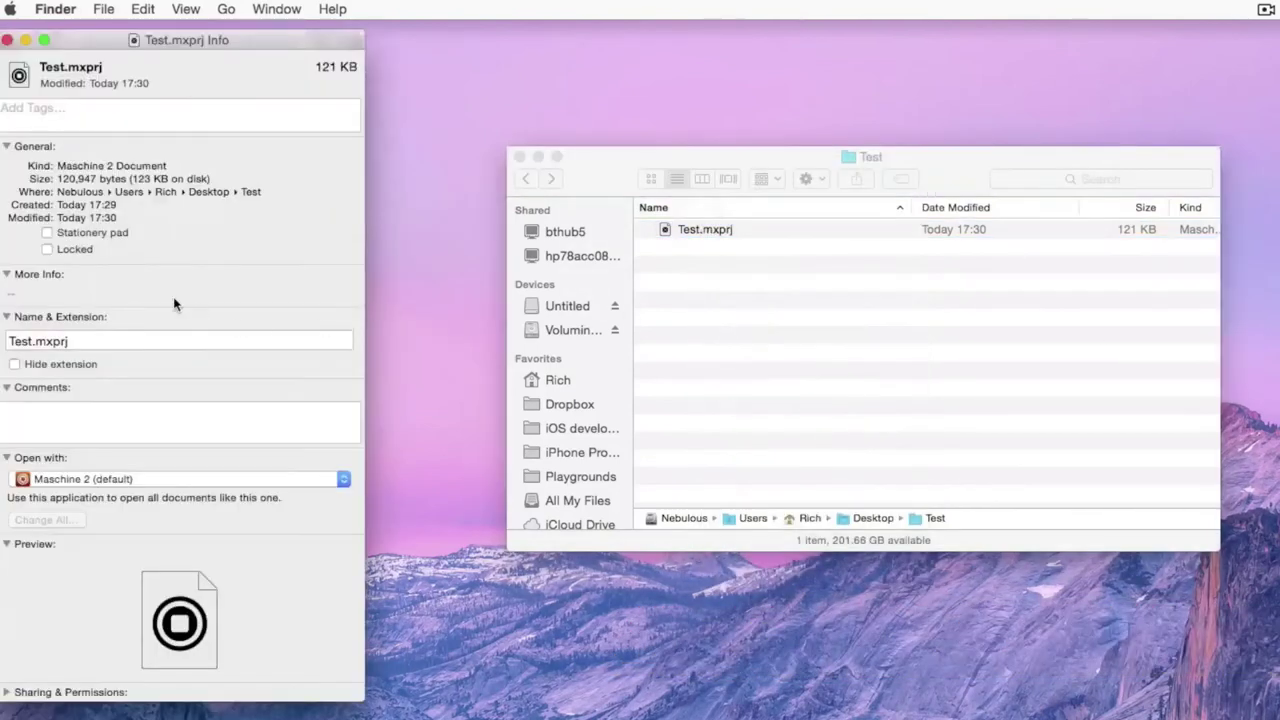
{"action": "left_click", "coordinate": [46, 232]}
{"action": "left_click", "coordinate": [46, 249]}
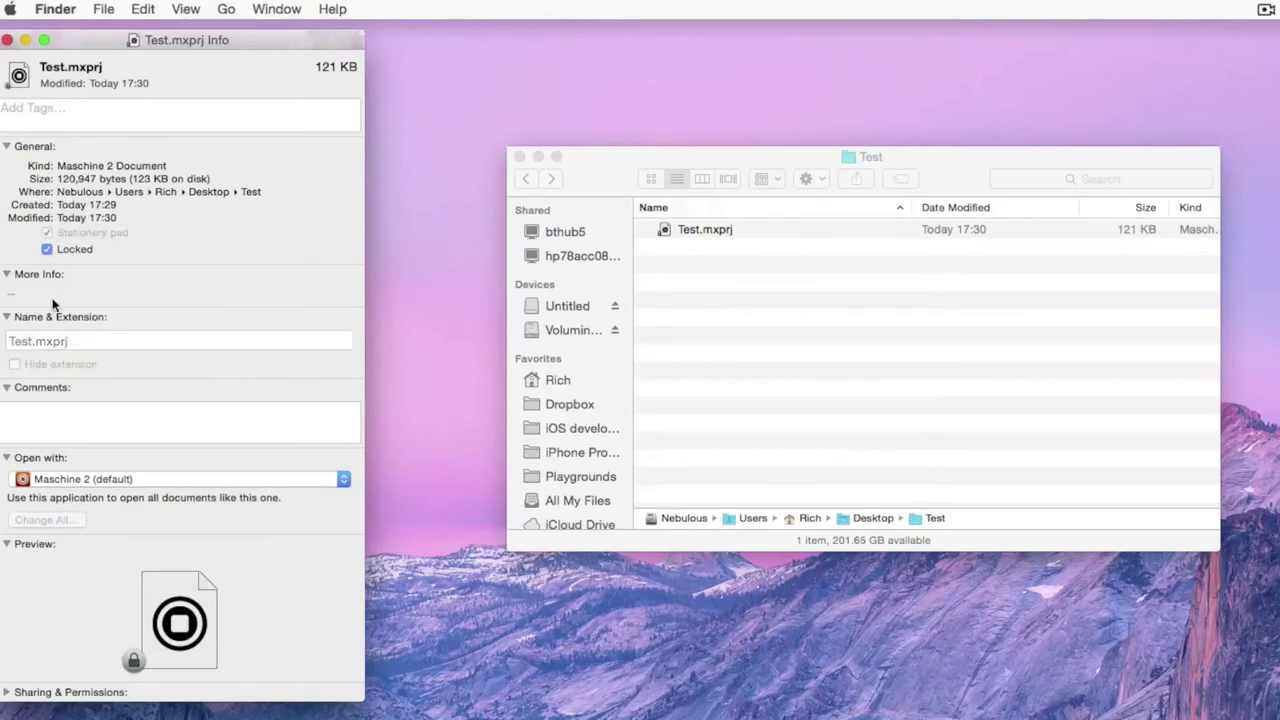
{"action": "left_click", "coordinate": [8, 41]}
{"action": "left_click", "coordinate": [519, 157]}
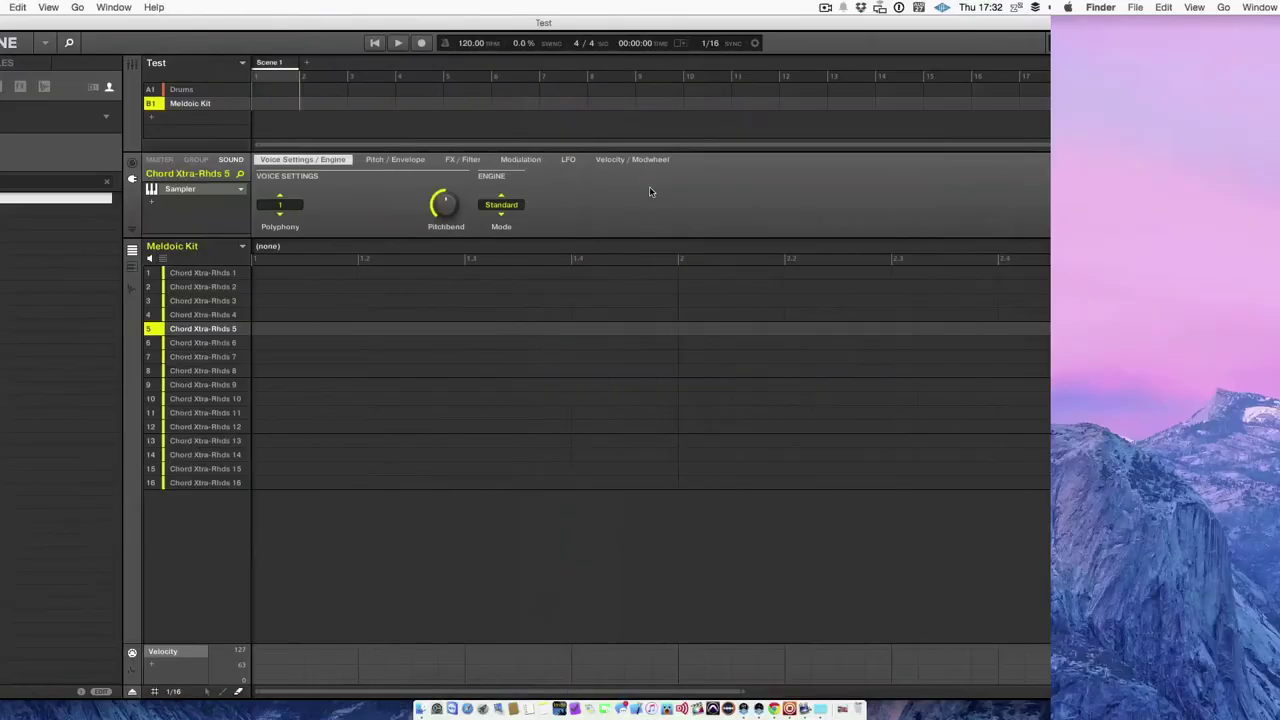
Return to Maschine 2 and add a third, empty group C1 with Sounds 1–16.
{"action": "left_click", "coordinate": [649, 186]}
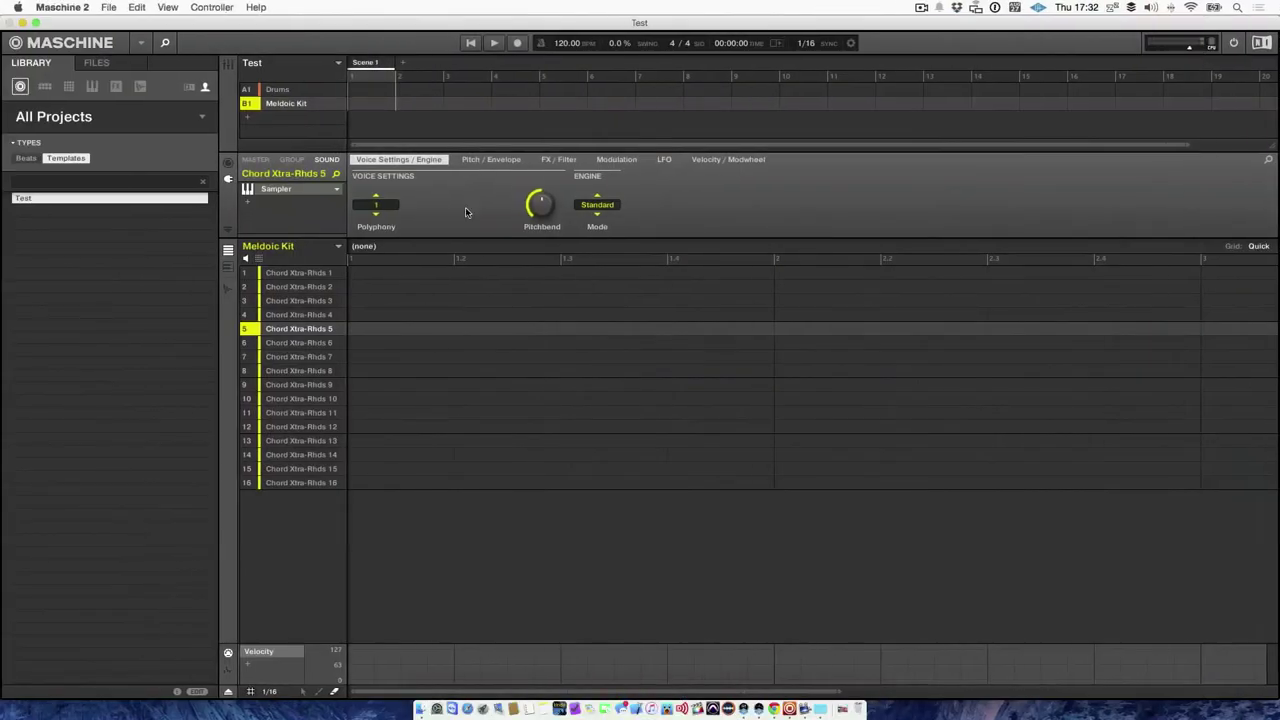
{"action": "left_click", "coordinate": [249, 120]}
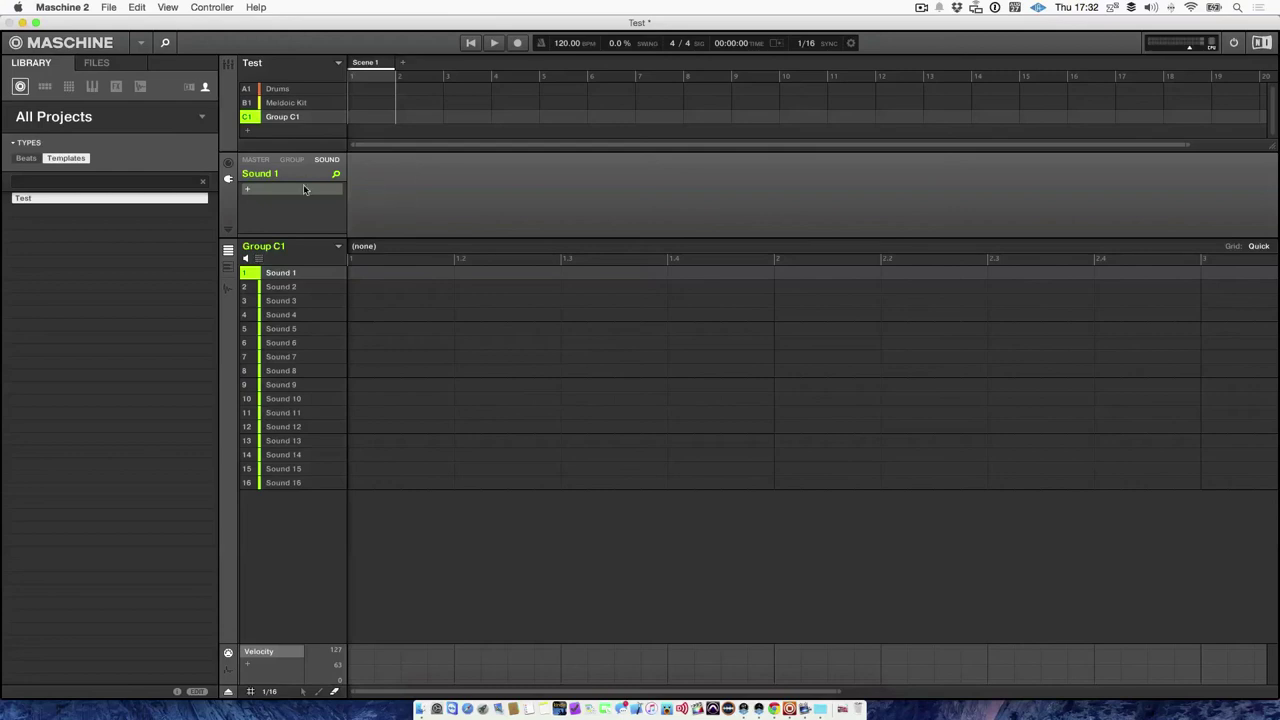
Attempt File > Save over Test and dismiss the 'Project could not be saved' error.
{"action": "left_click", "coordinate": [105, 8]}
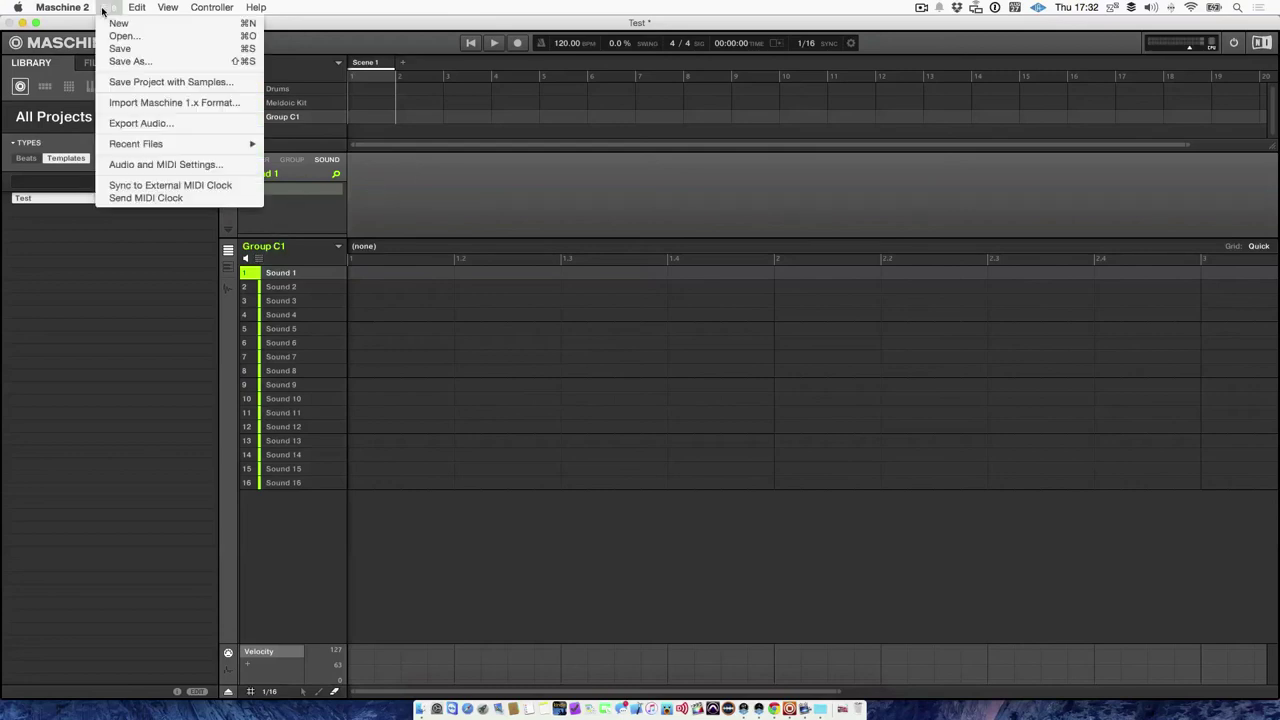
{"action": "left_click", "coordinate": [118, 58]}
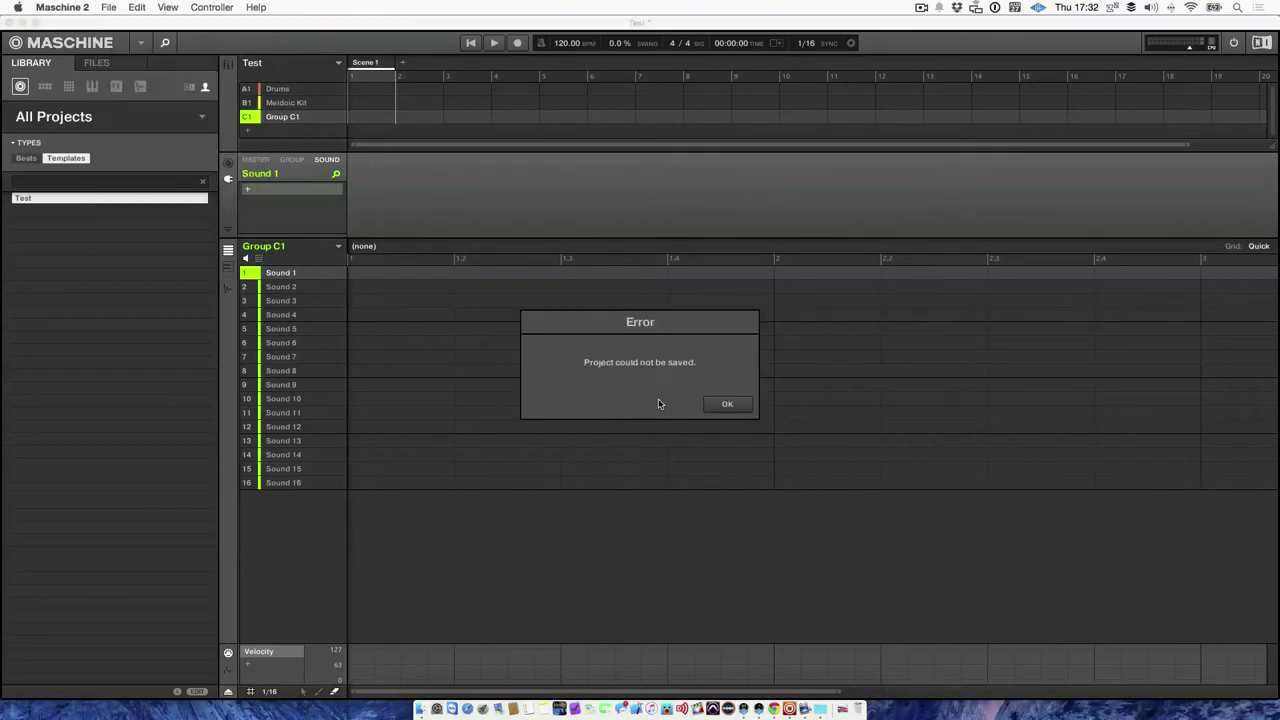
{"action": "key", "text": "Return"}
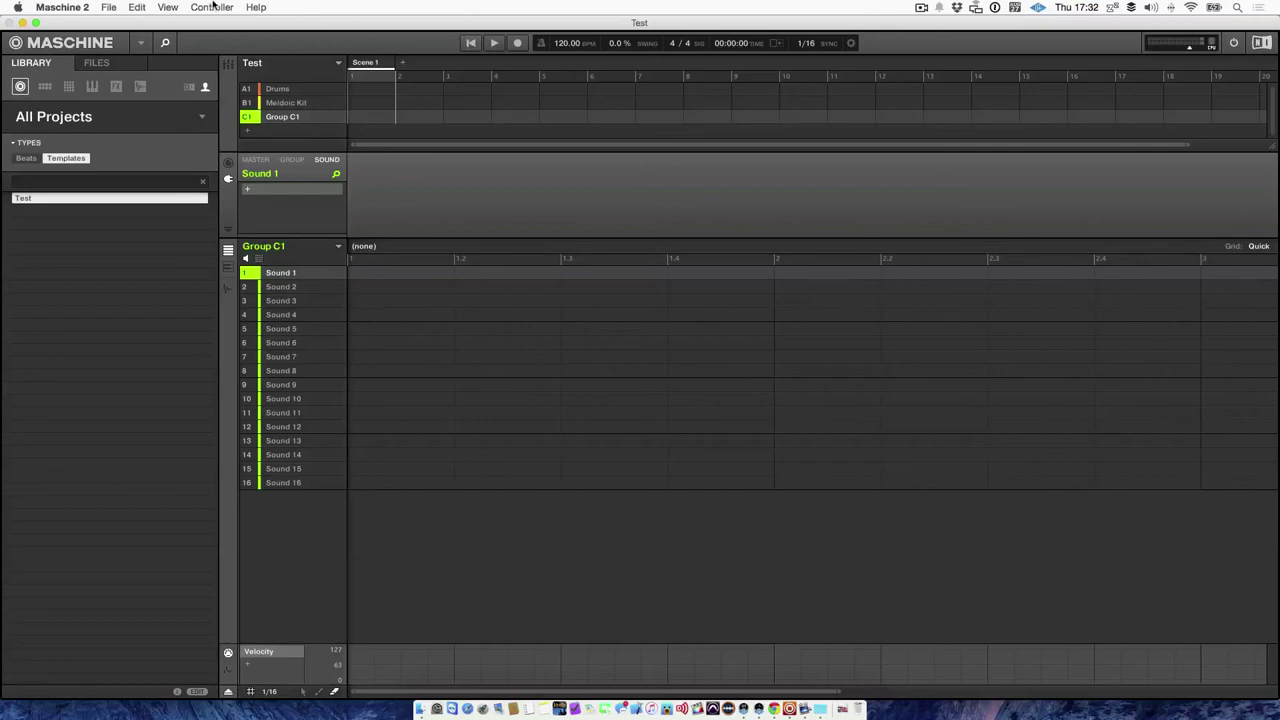
Cancel a Save As copy of Test, then start a new empty project with Cmd+N.
{"action": "left_click", "coordinate": [106, 9]}
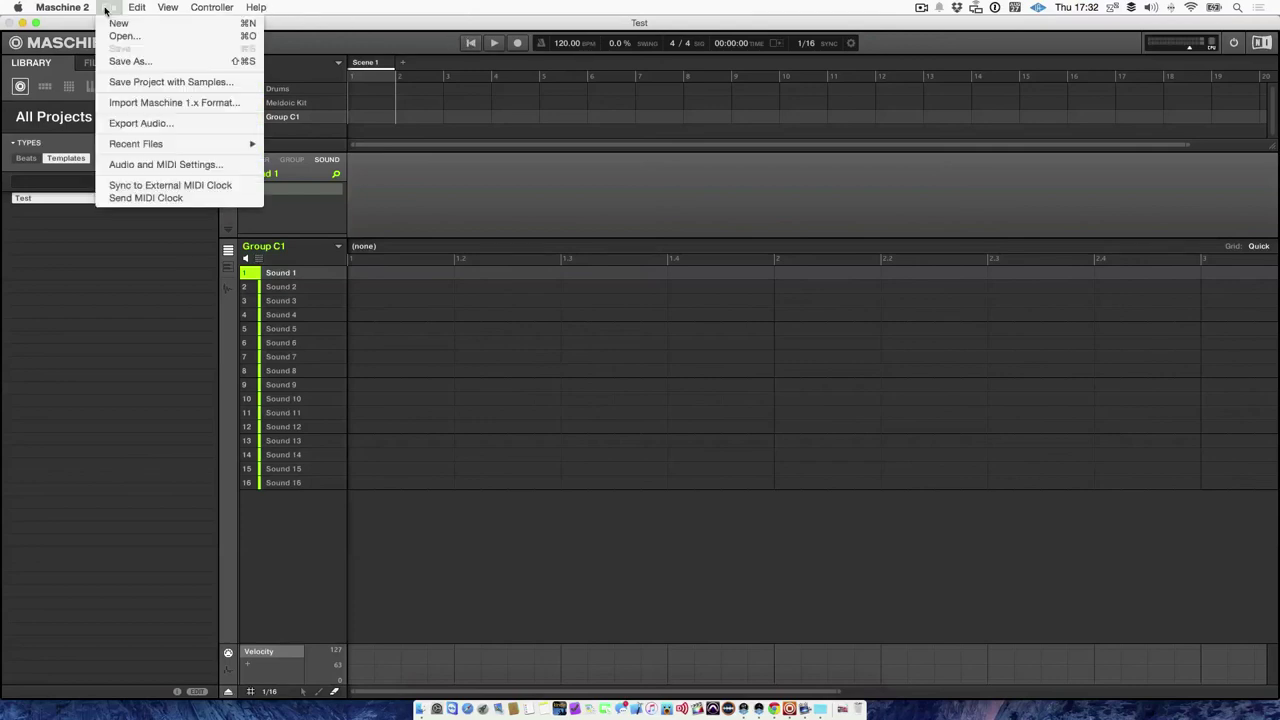
{"action": "left_click", "coordinate": [128, 61]}
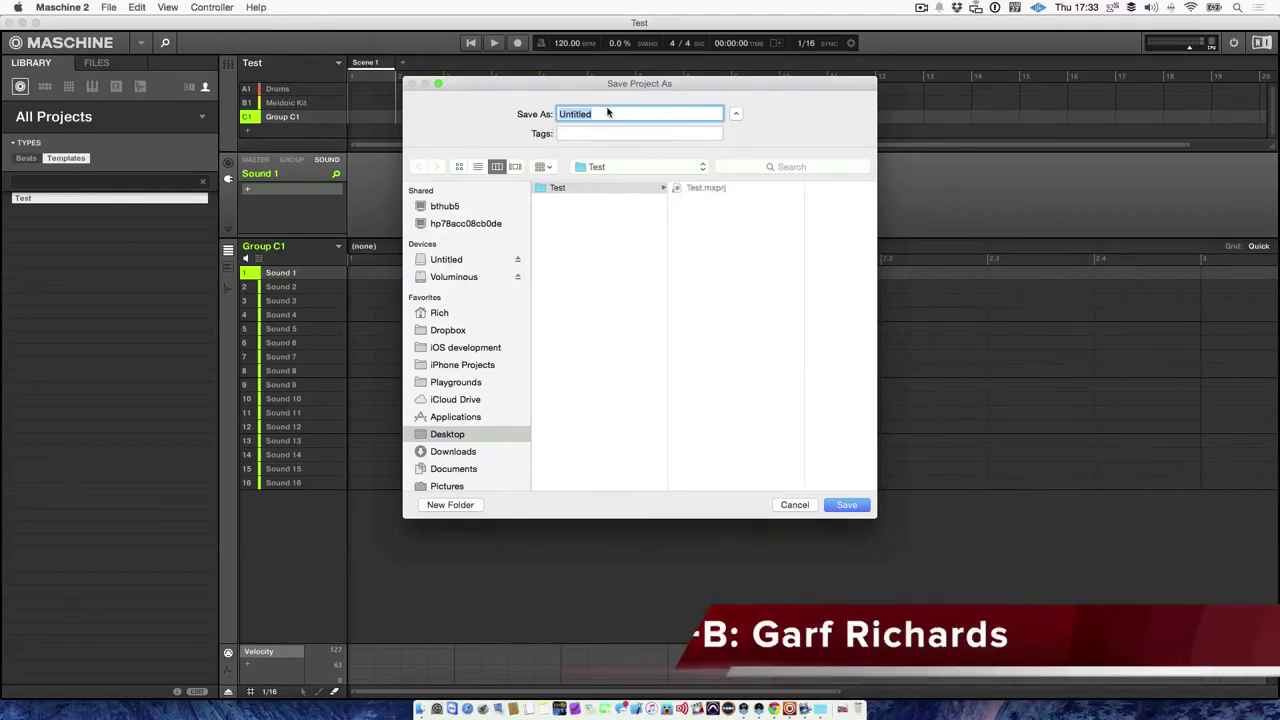
{"action": "left_click", "coordinate": [793, 505]}
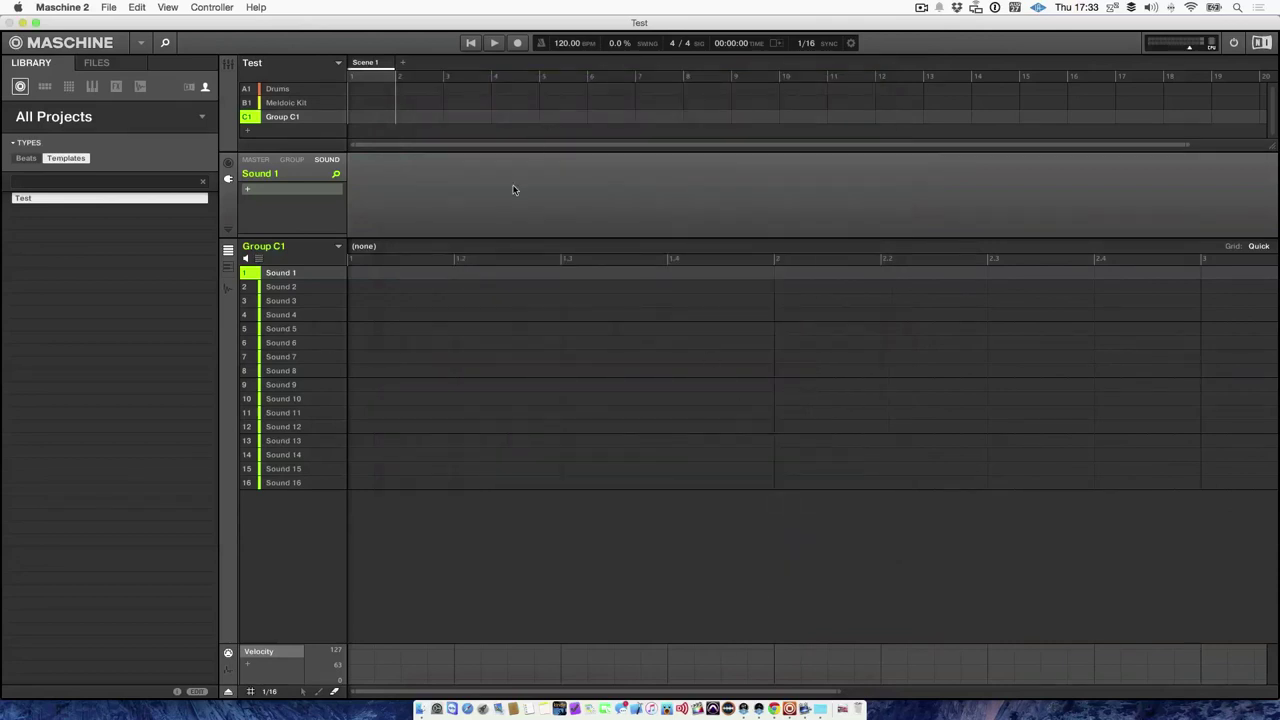
{"action": "key", "text": "super+n"}
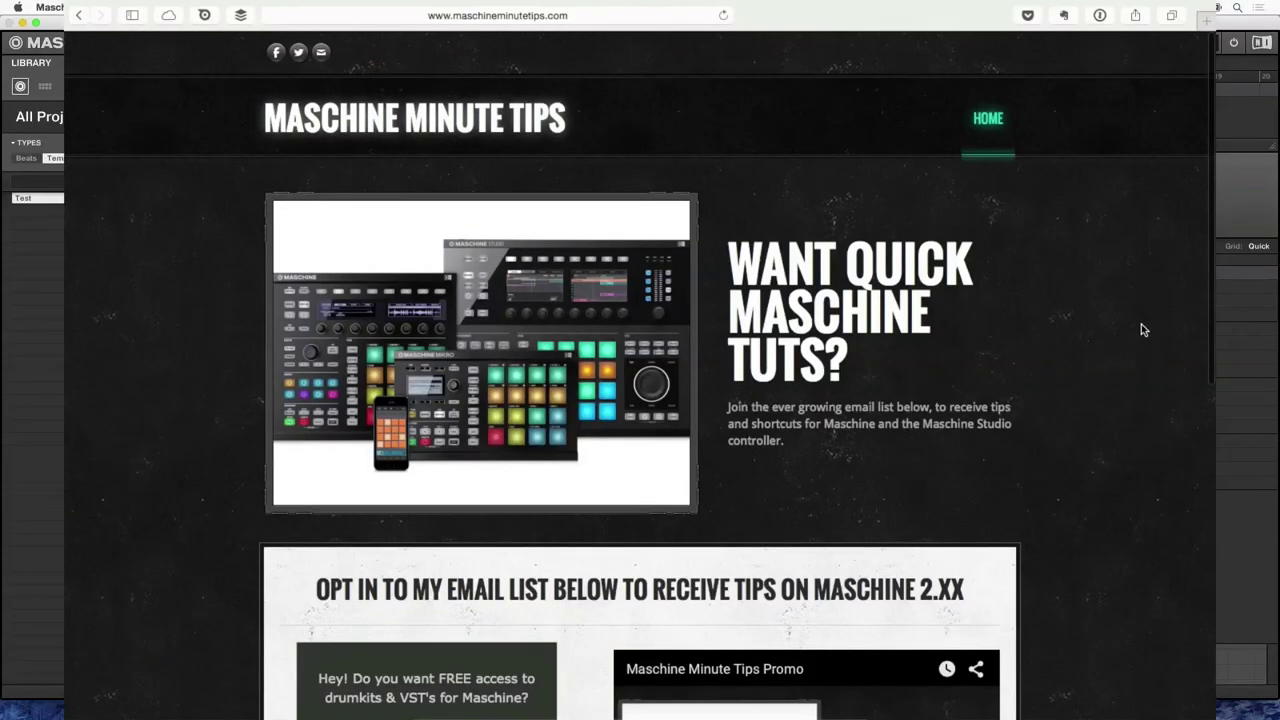
Scroll maschineminutetips.com down to the Maschine 2.XX tips sign-up form and promo videos.
{"action": "scroll", "coordinate": [1143, 329], "scroll_direction": "down", "scroll_amount": 5}
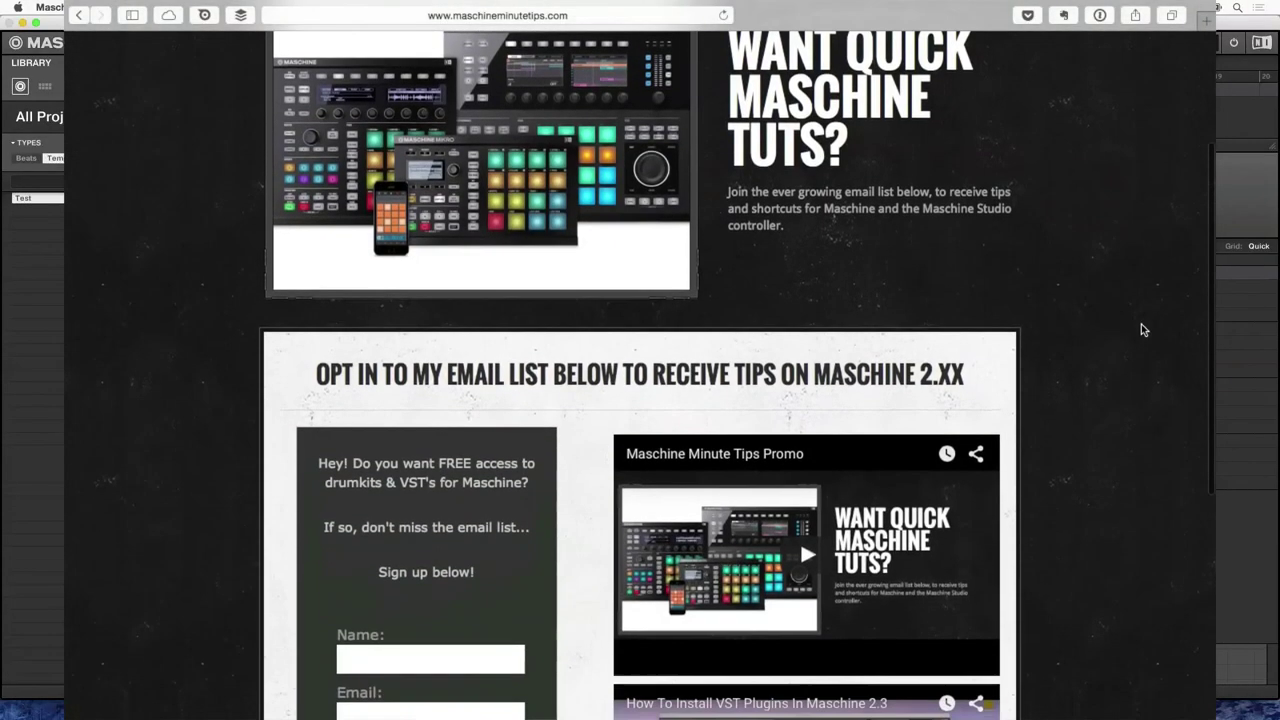
{"action": "scroll", "coordinate": [1143, 329], "scroll_direction": "down", "scroll_amount": 4}
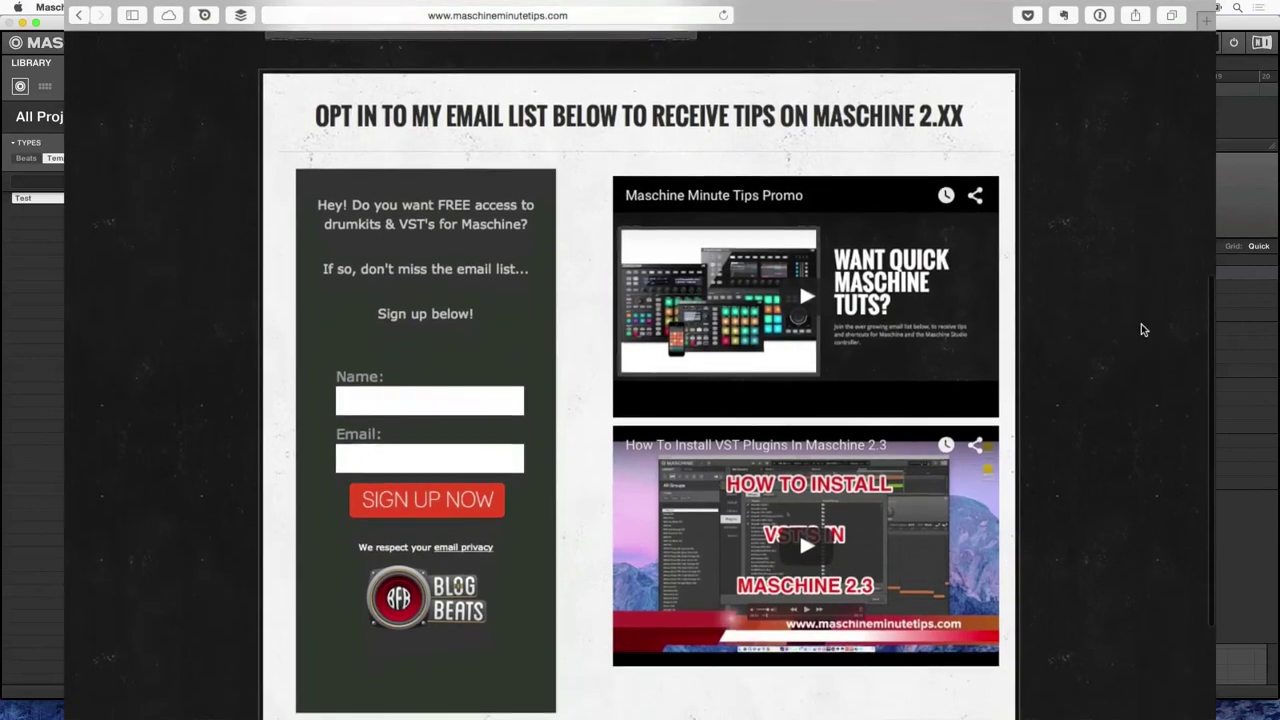